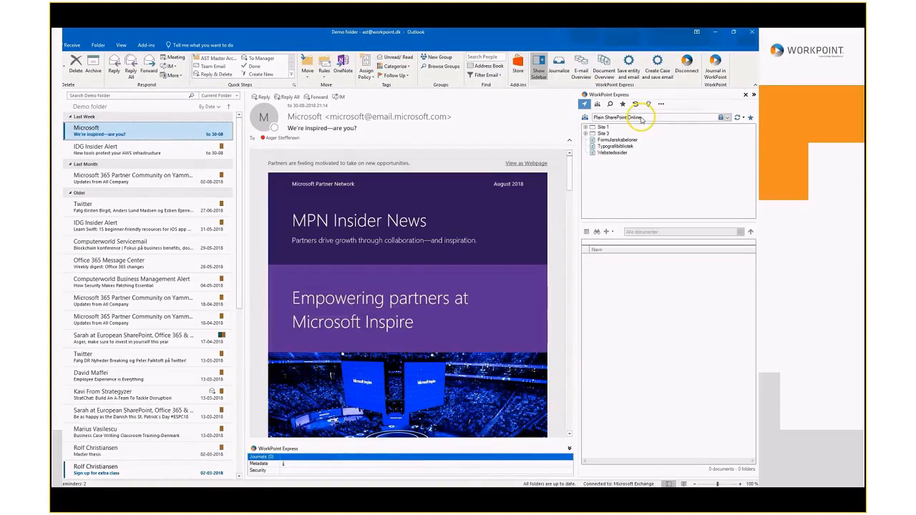
Step: Open the Dokumenter library of Projekt ABC under Site 3
left_click(586, 134)
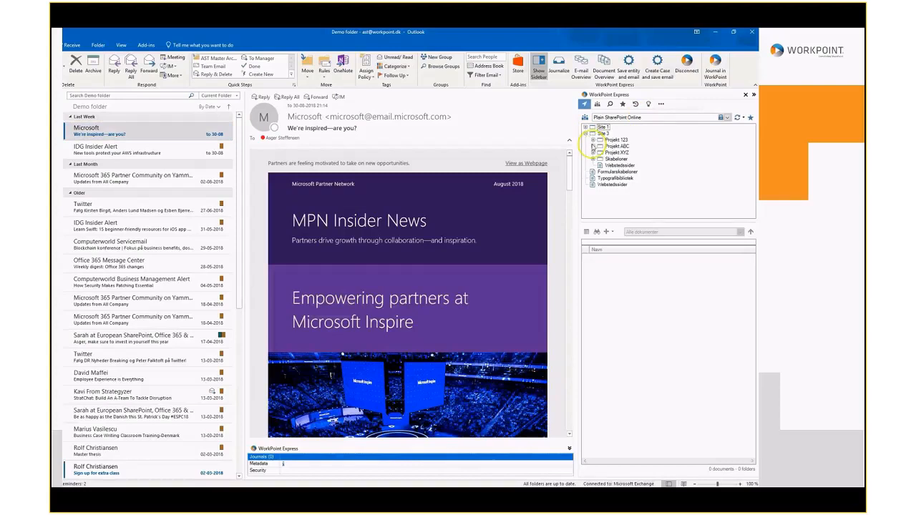
left_click(593, 146)
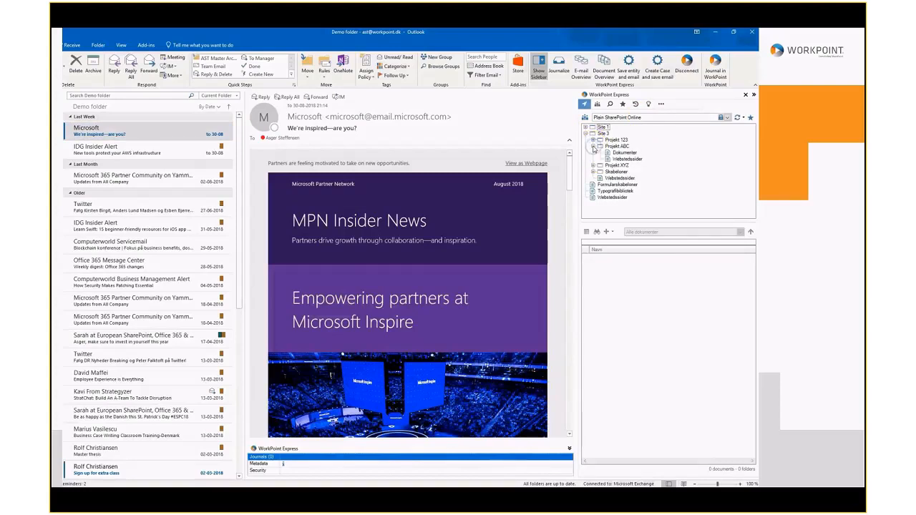
left_click(624, 152)
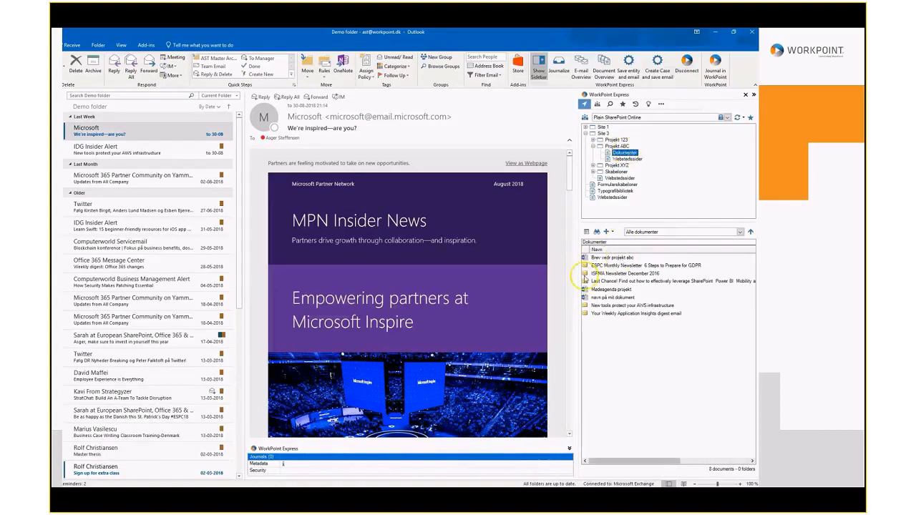
Step: Preview the library's documents in the Sort by oldest view and restore the Alle dokumenter view
left_click(691, 232)
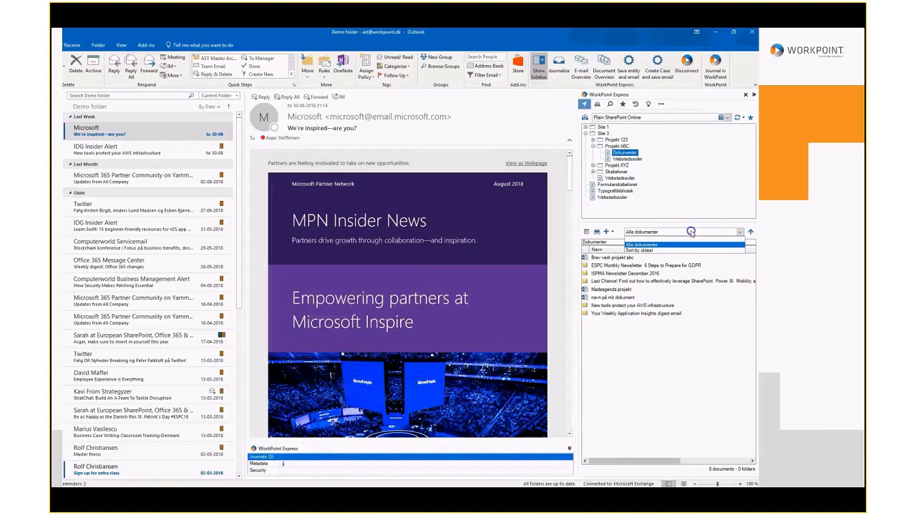
left_click(652, 252)
mouse_move(650, 461)
left_mouse_down()
mouse_move(727, 459)
mouse_move(637, 459)
left_mouse_up()
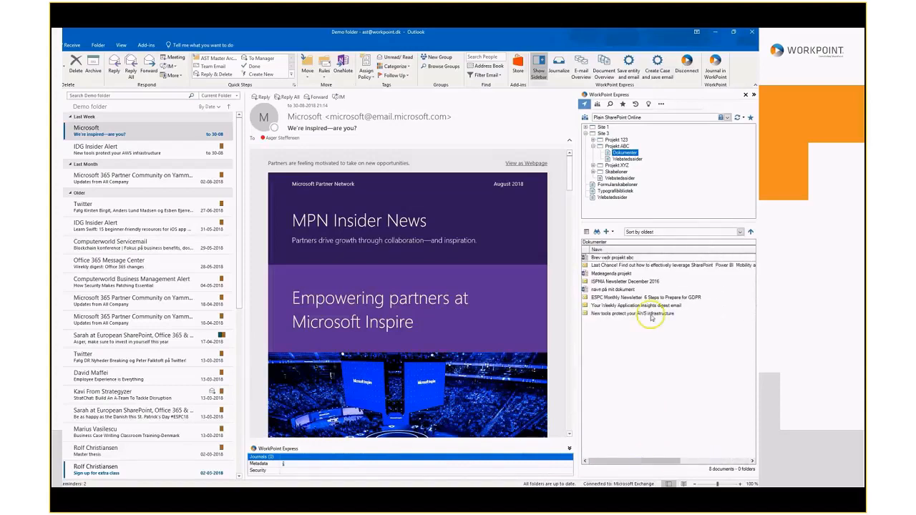
left_click(642, 244)
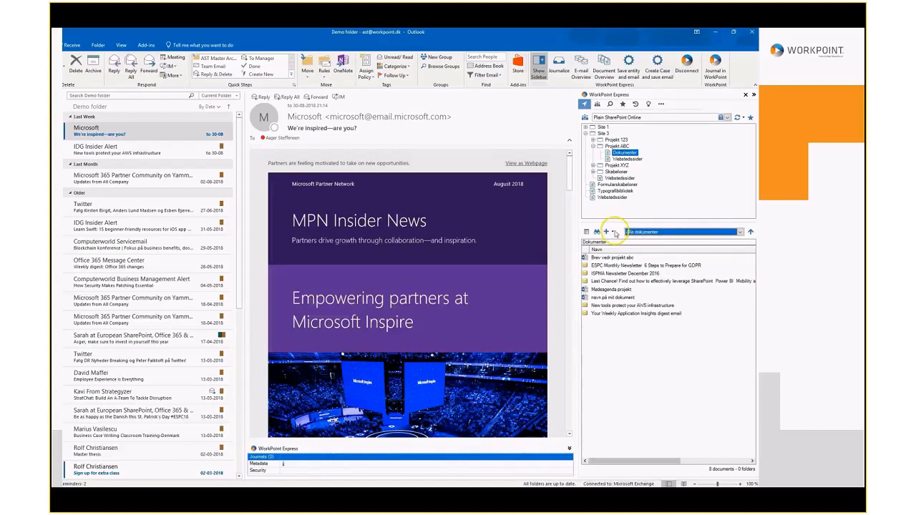
Step: Create a new folder named Emails in the Dokumenter library
left_click(608, 231)
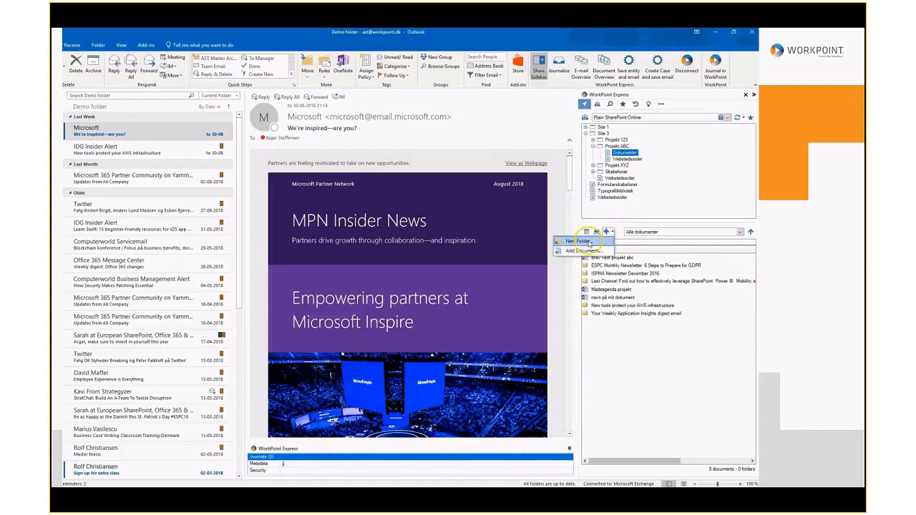
left_click(589, 241)
type("Ema")
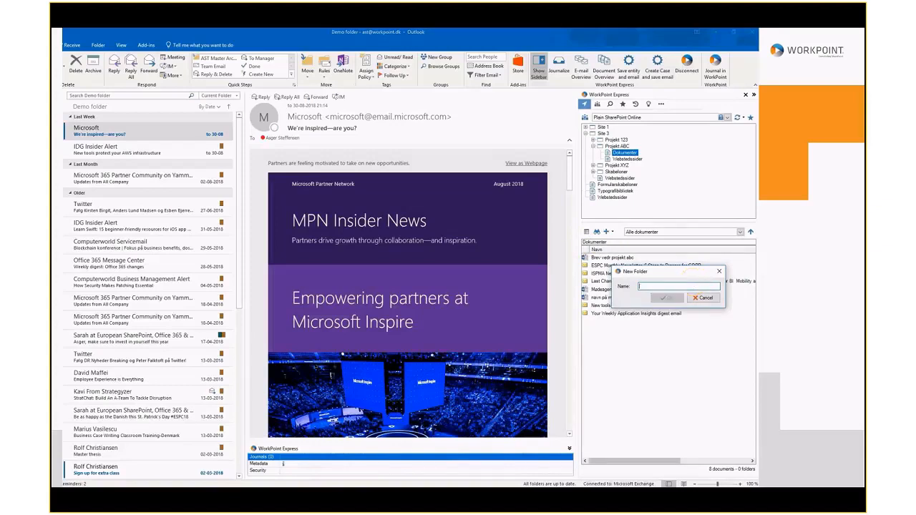
type("ils")
left_click(671, 299)
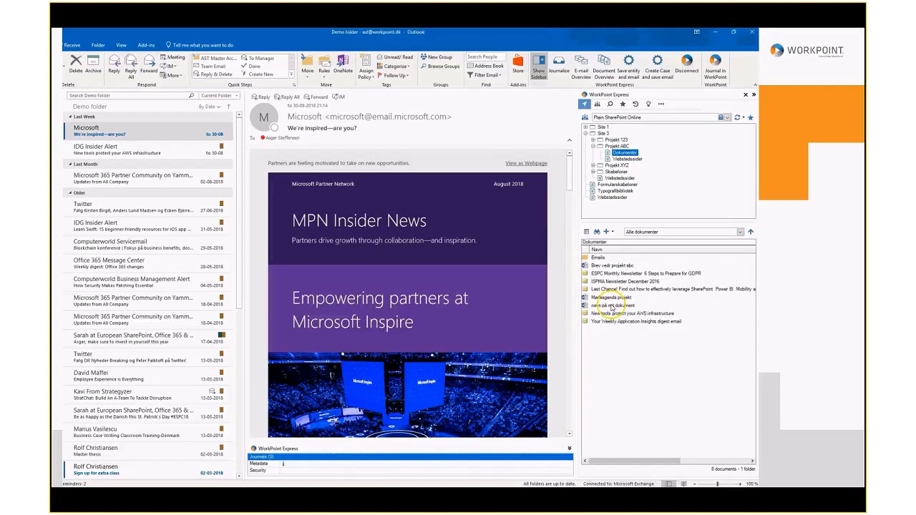
Step: Cut the five e-mail files, from the ESPC, ISPMA and Last Chance newsletters to the AWS infrastructure and Application Insights messages
left_click(607, 273)
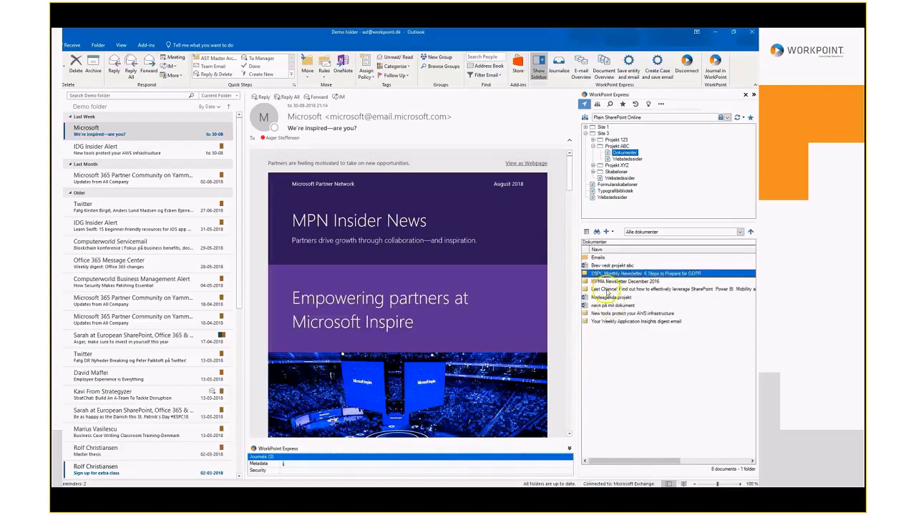
left_click(607, 289, "shift")
left_click(607, 314, "ctrl")
left_click(607, 321, "ctrl")
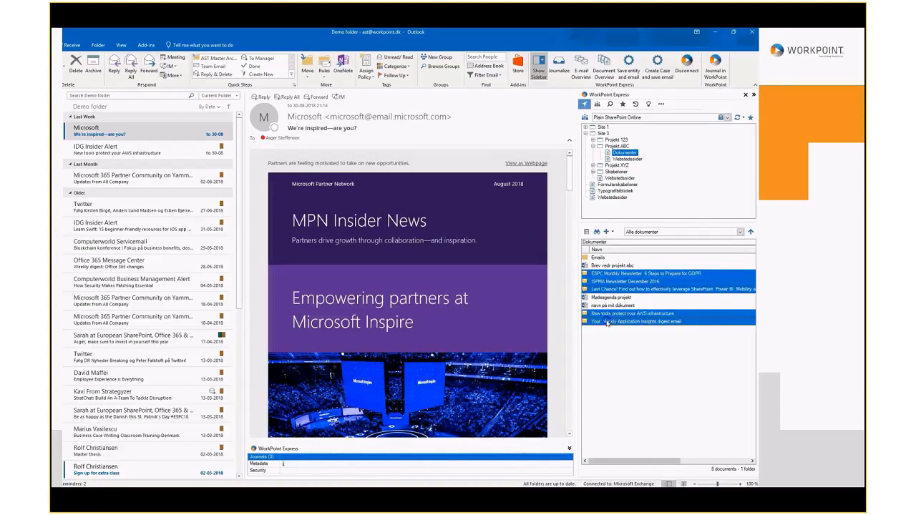
right_click(607, 322)
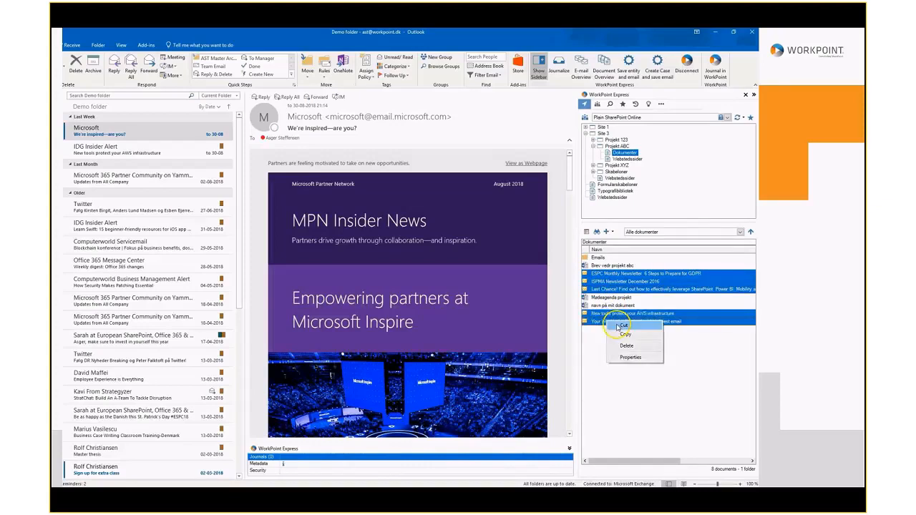
left_click(620, 326)
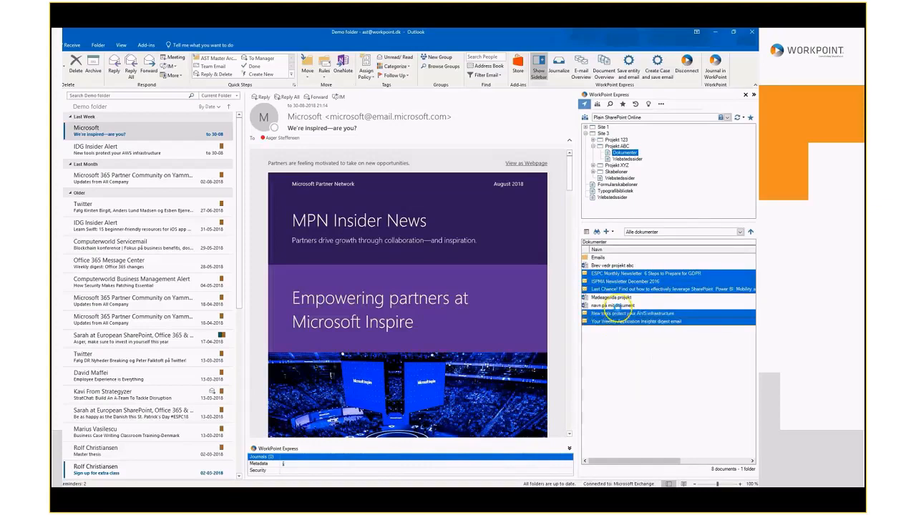
Step: Paste the cut e-mails into the Emails folder, accept saving e-mails to this list, and return to the parent library
double_click(598, 257)
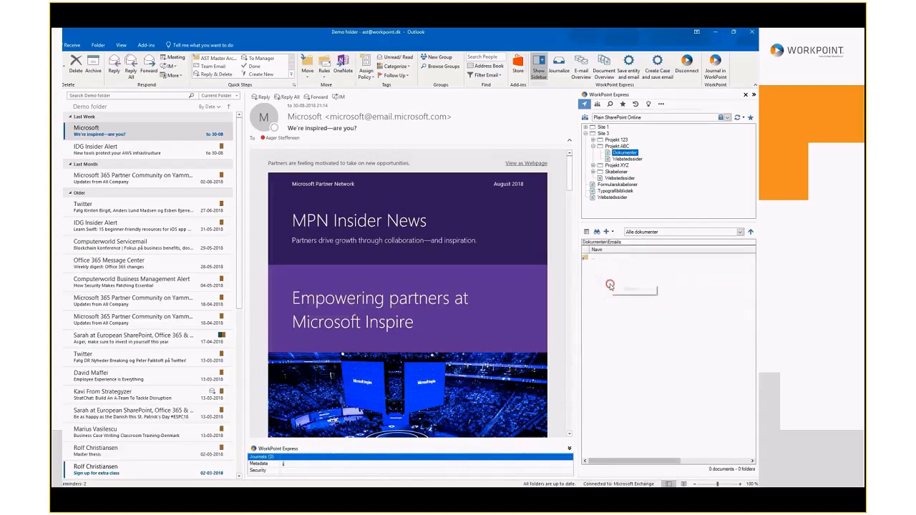
left_click(620, 292)
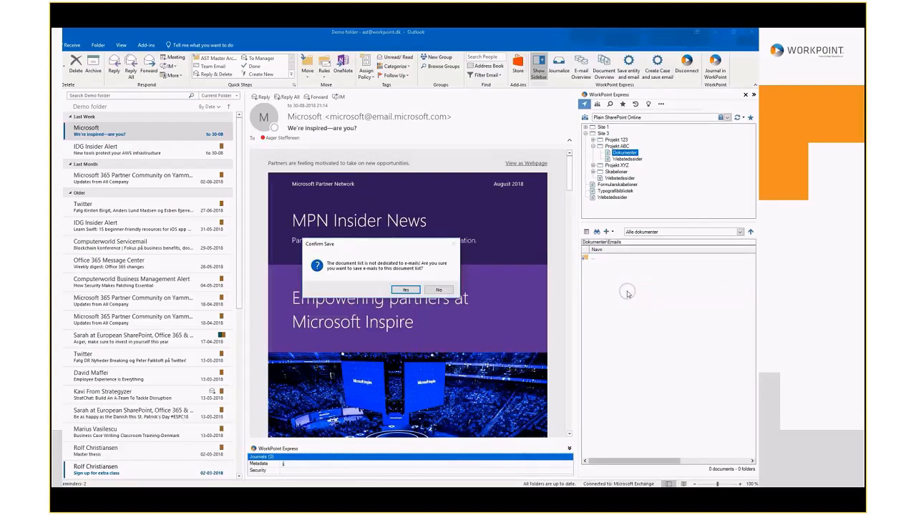
left_click(405, 290)
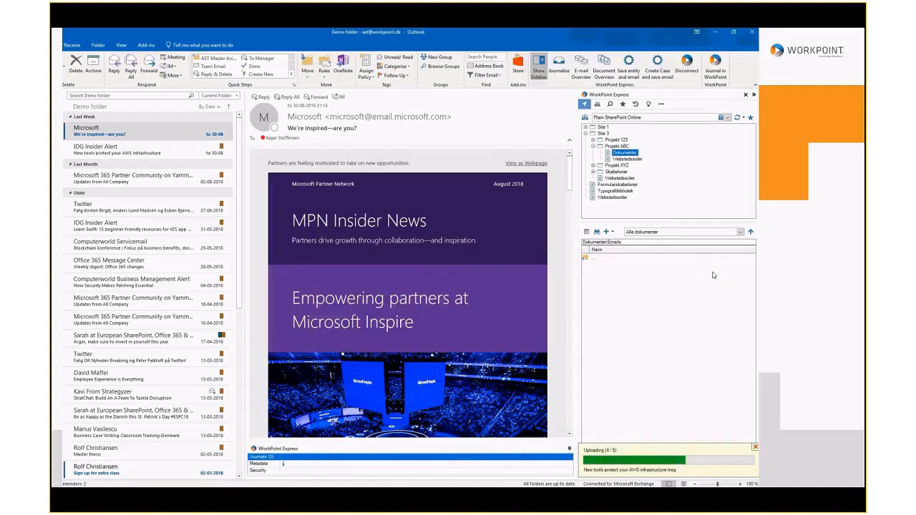
left_click(597, 232)
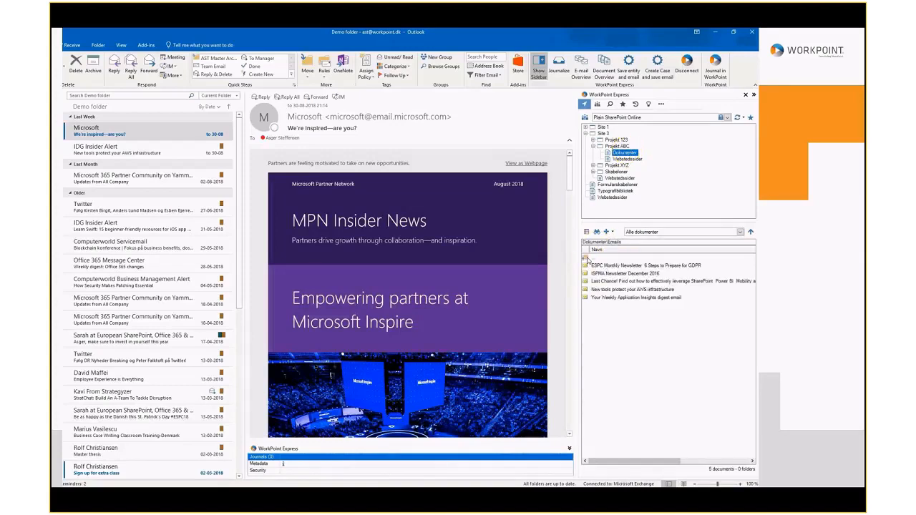
double_click(587, 258)
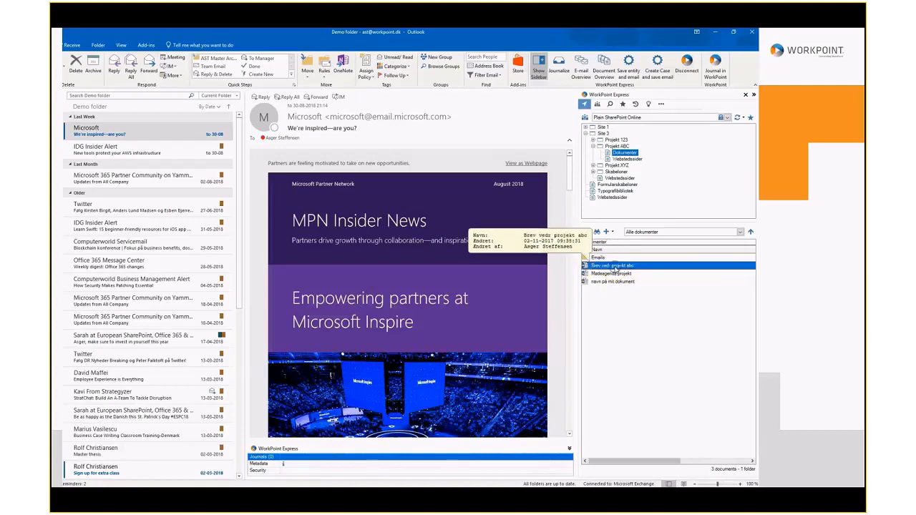
Step: Open the properties of the Mødeagenda projekt document and group them by category
left_click(614, 273)
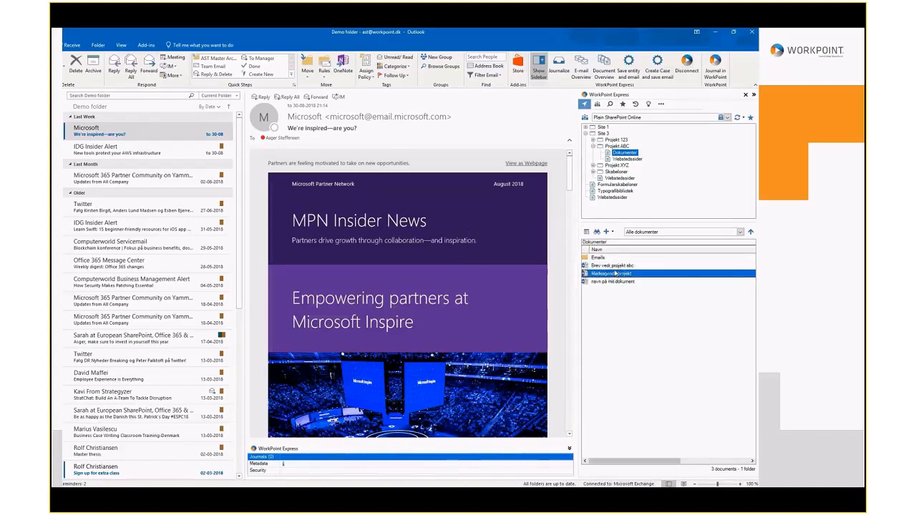
left_click(586, 232)
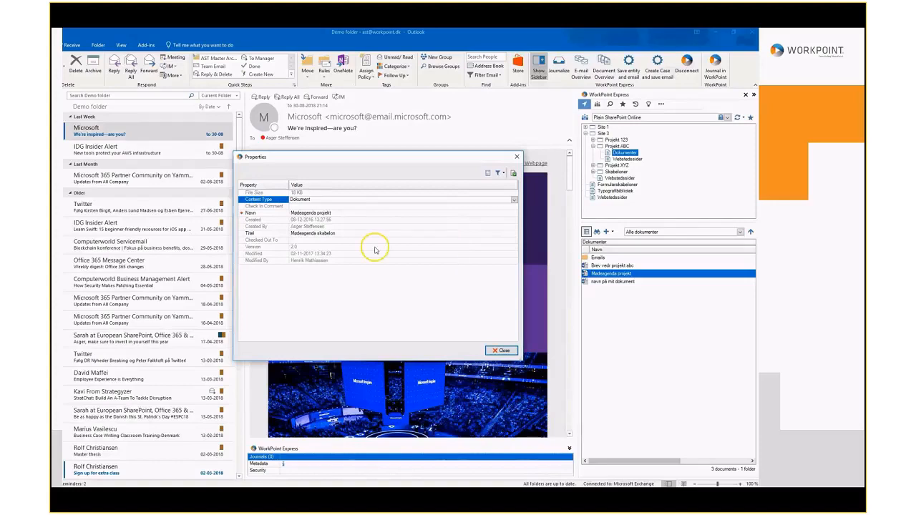
left_click(487, 174)
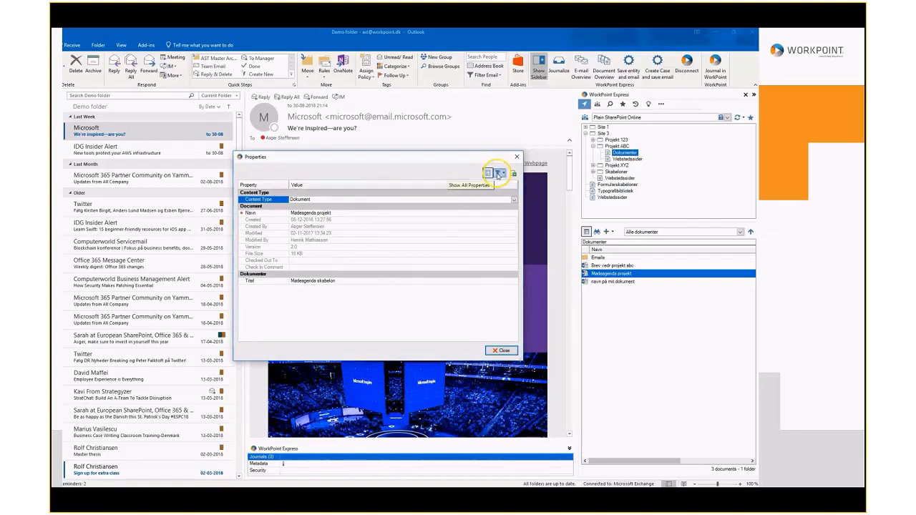
Step: View only the editable properties, only the required ones, and all properties of the document again
left_click(498, 174)
left_click(495, 191)
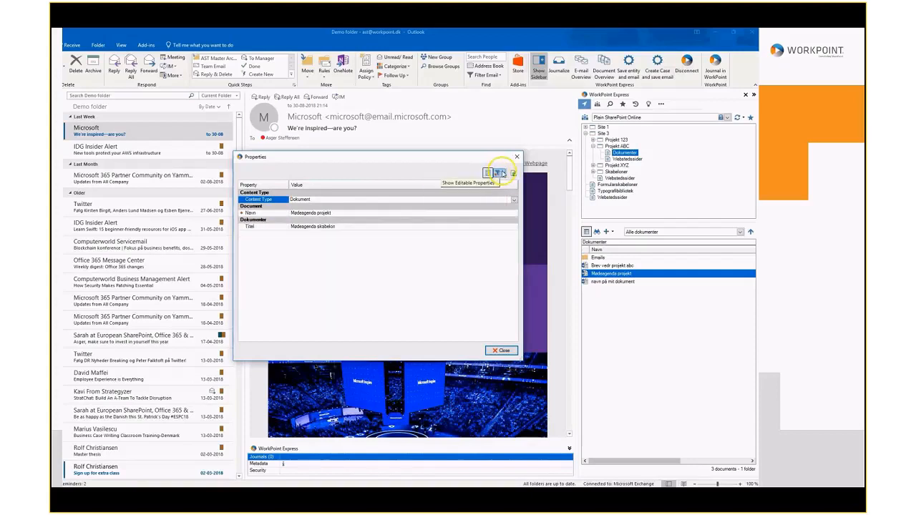
left_click(504, 174)
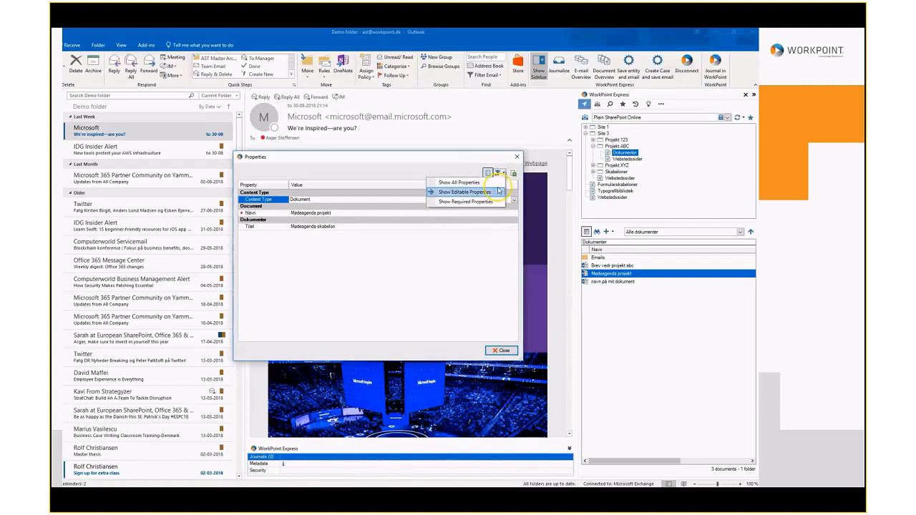
left_click(465, 201)
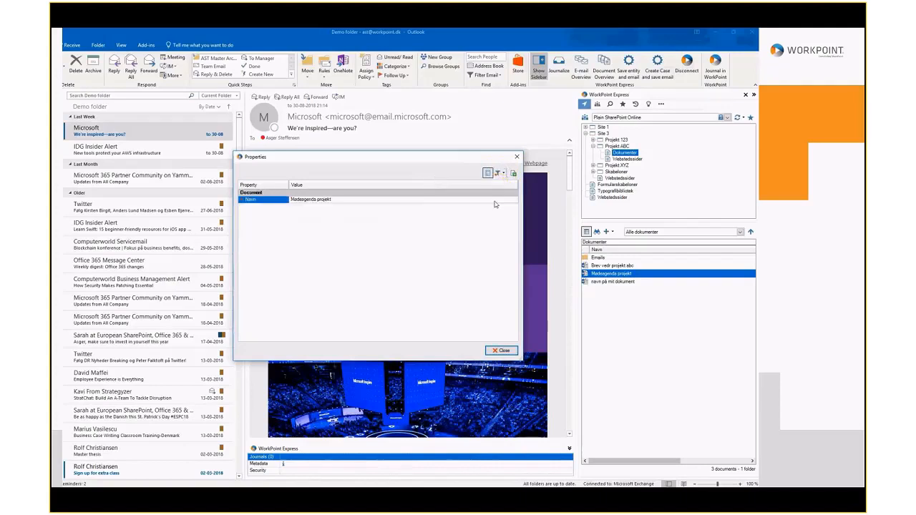
left_click(501, 174)
left_click(493, 184)
Step: Check out the Mødeagenda projekt document and close its properties
left_click(511, 178)
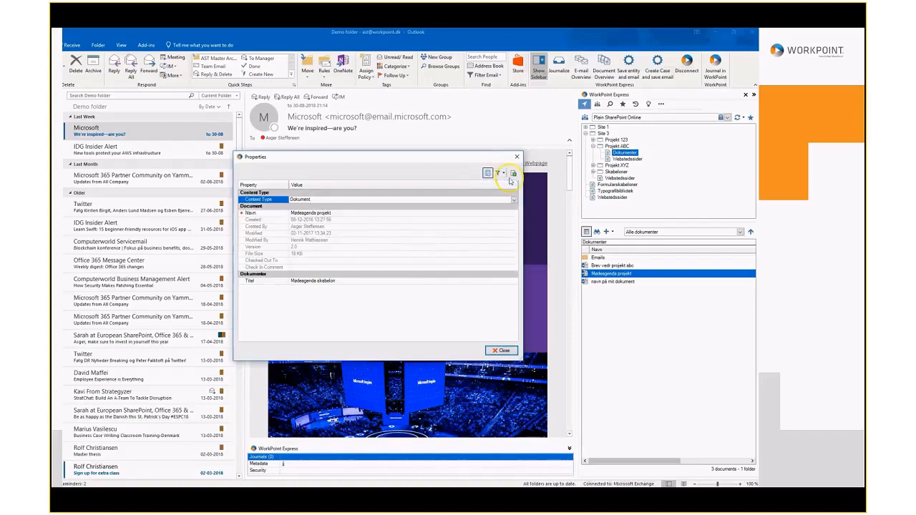
left_click(173, 477)
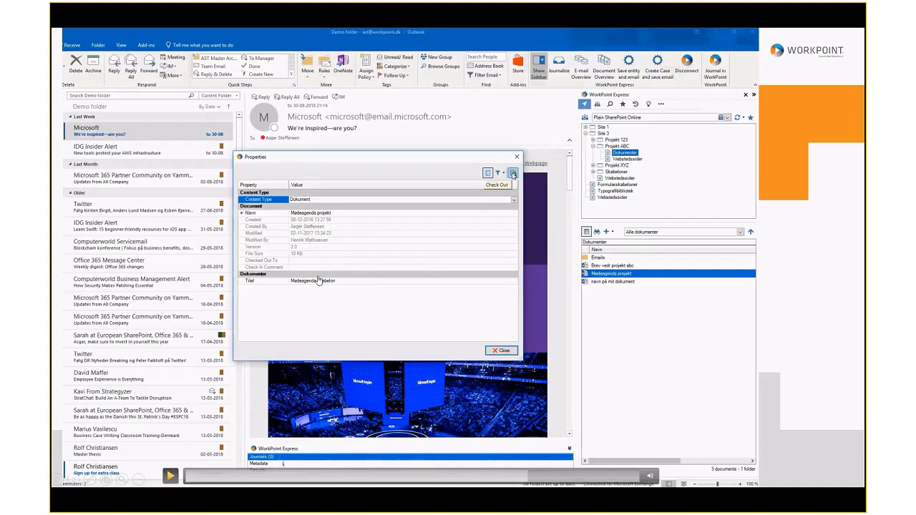
left_click(171, 476)
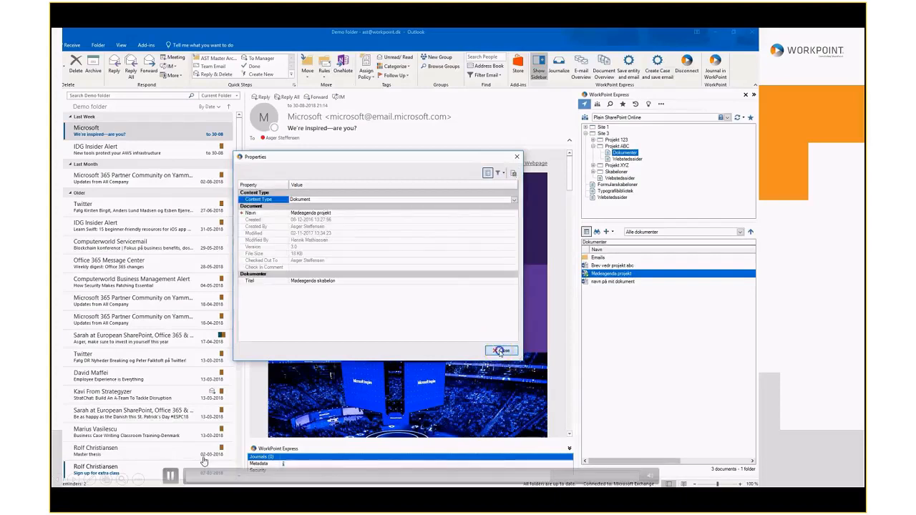
left_click(170, 478)
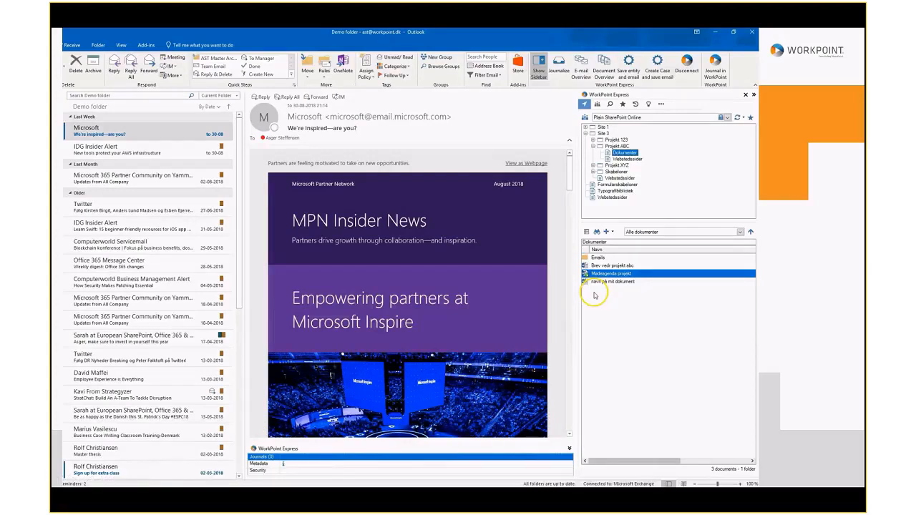
Step: Check in the Mødeagenda projekt document with the version comment "Changes has not been made" and close its properties
left_click(170, 476)
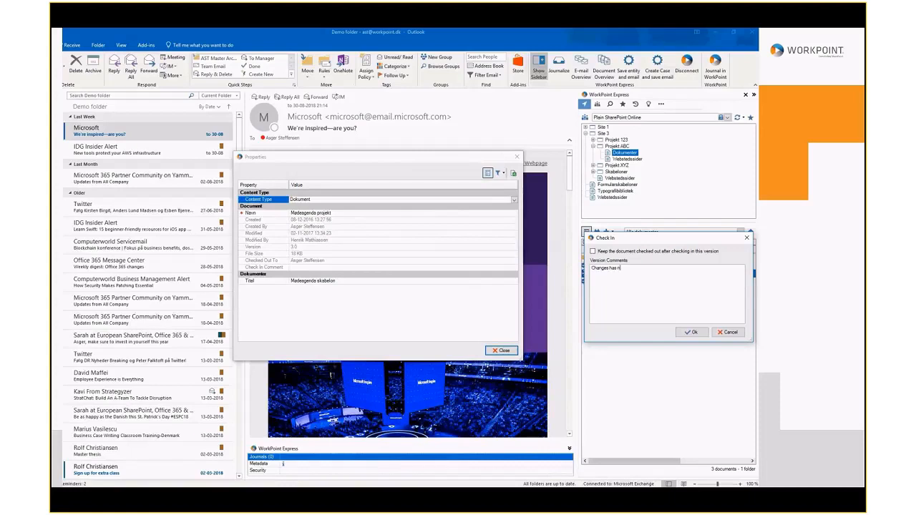
type("ot been made")
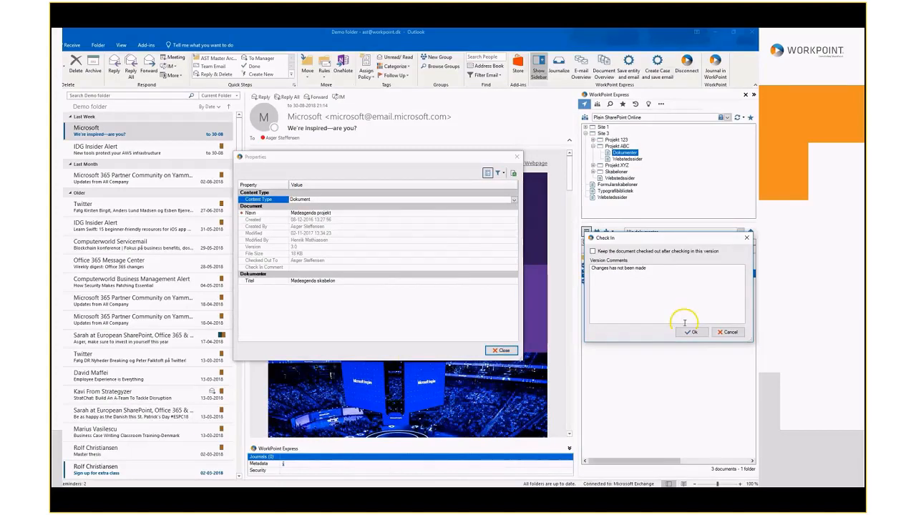
left_click(688, 331)
left_click(501, 350)
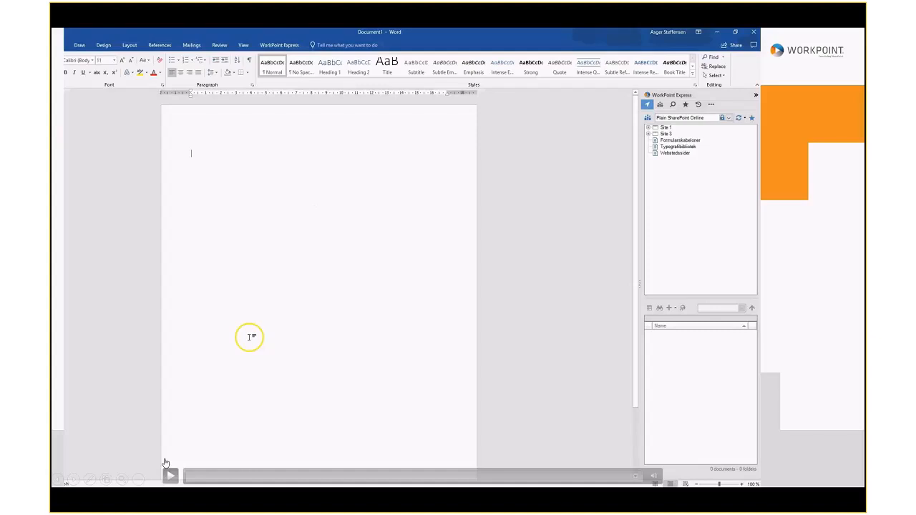
Step: Select The pleasing document.docx in the Dokumenter library of Projekt 123 from Word's WorkPoint Express sidebar
left_click(170, 477)
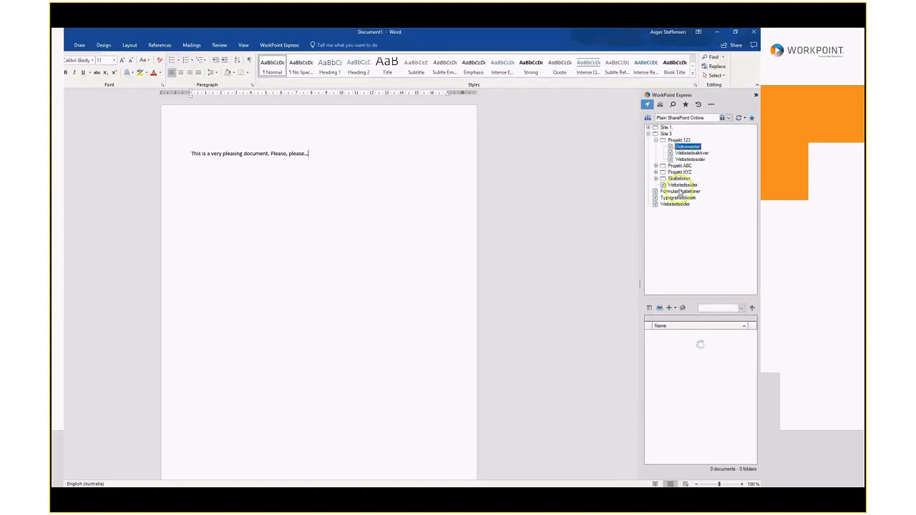
mouse_move(258, 481)
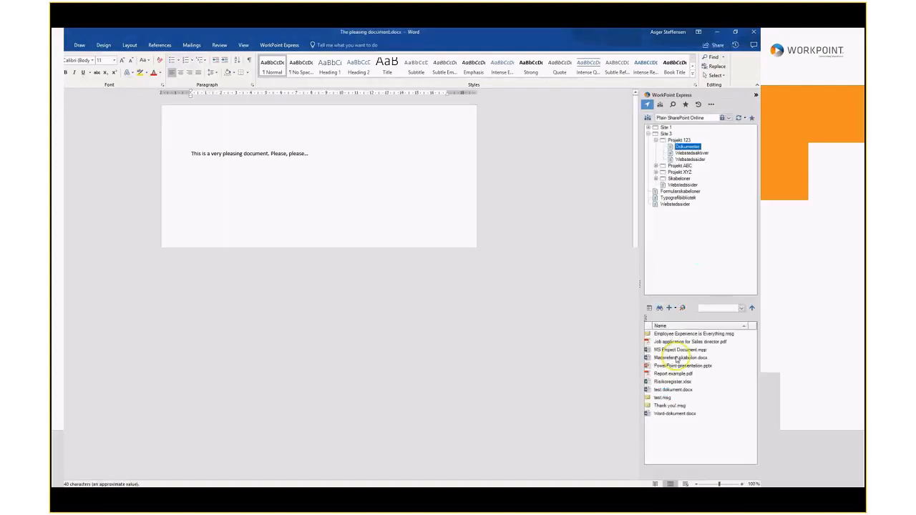
left_click(677, 416)
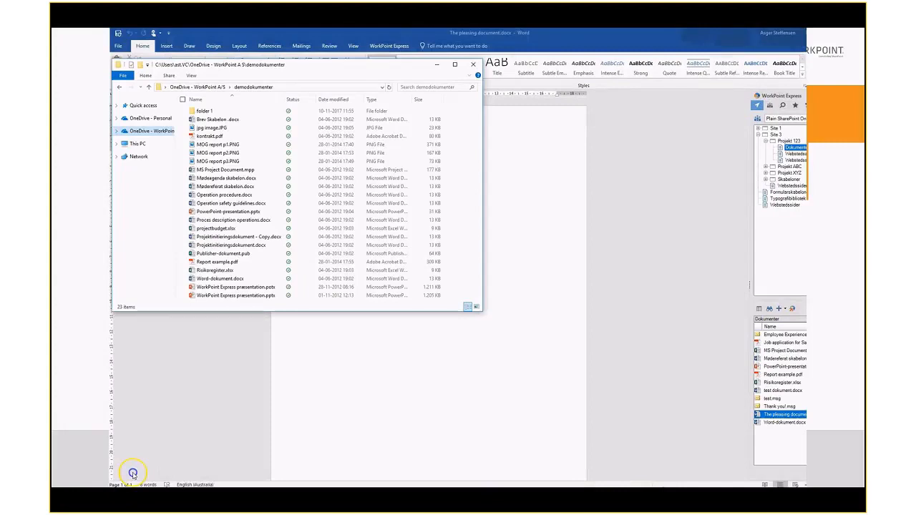
mouse_move(170, 294)
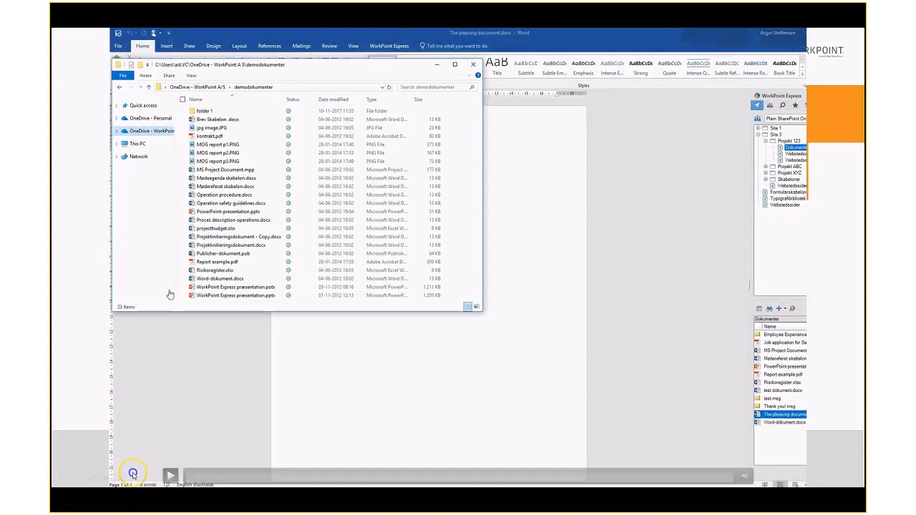
left_click(170, 476)
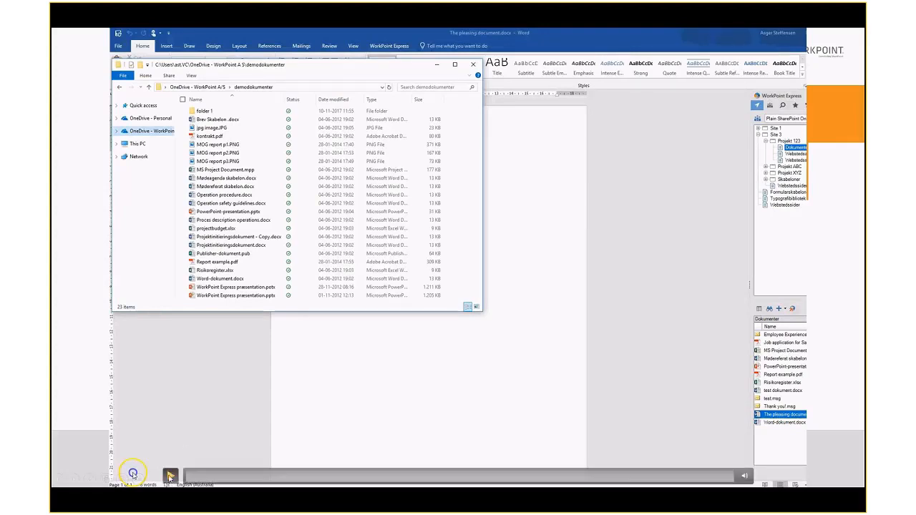
left_click(171, 476)
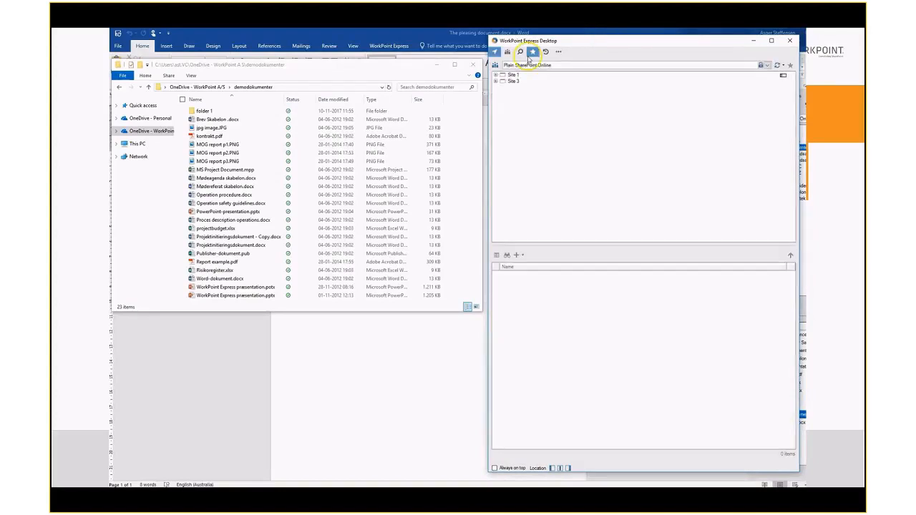
Step: Switch to WorkPoint Express Desktop and open the Dokumenter library of Projekt XYZ under Site 3
left_click(496, 81)
left_click(495, 75)
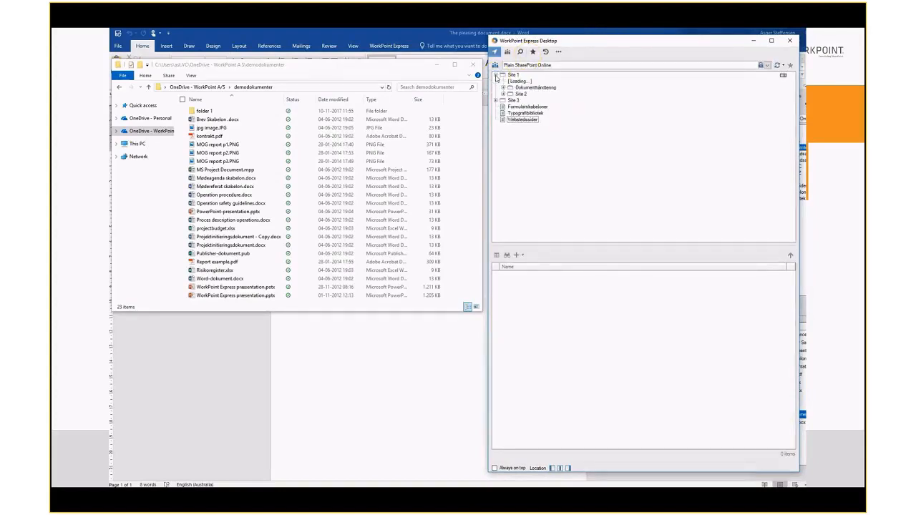
left_click(496, 75)
left_click(496, 82)
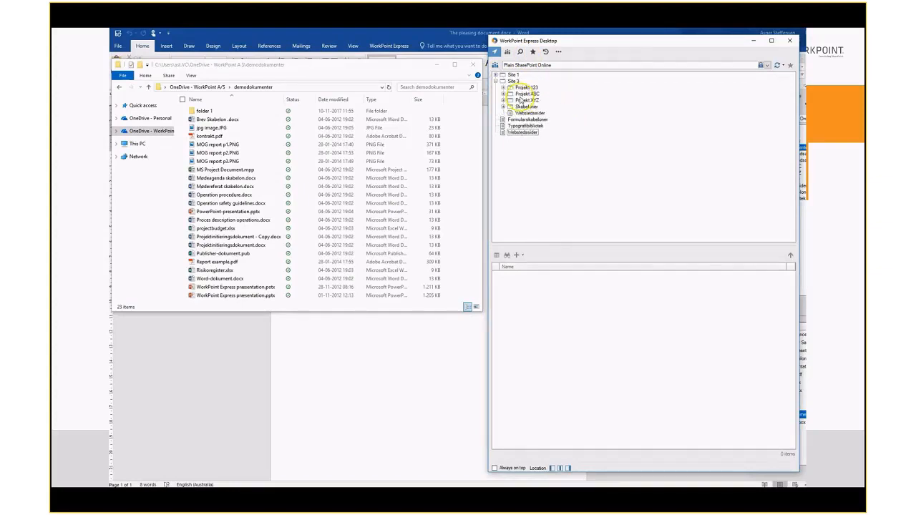
double_click(520, 101)
left_click(531, 107)
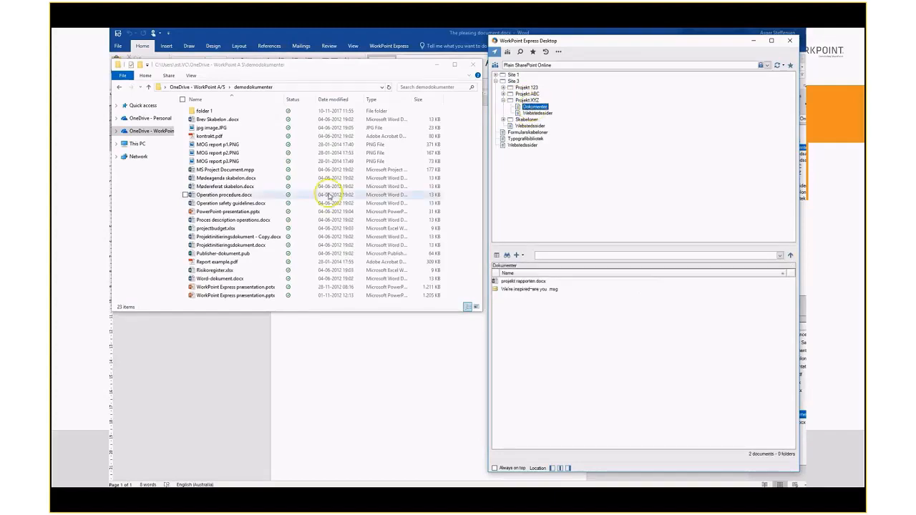
Step: Upload MS Project Document.mpp, PowerPoint-presentation.pptx, Publisher-dokument.pub, Report example.pdf and Word-dokument.docx from the demodokumenter folder to Projekt XYZ's Dokumenter library
left_click(242, 173)
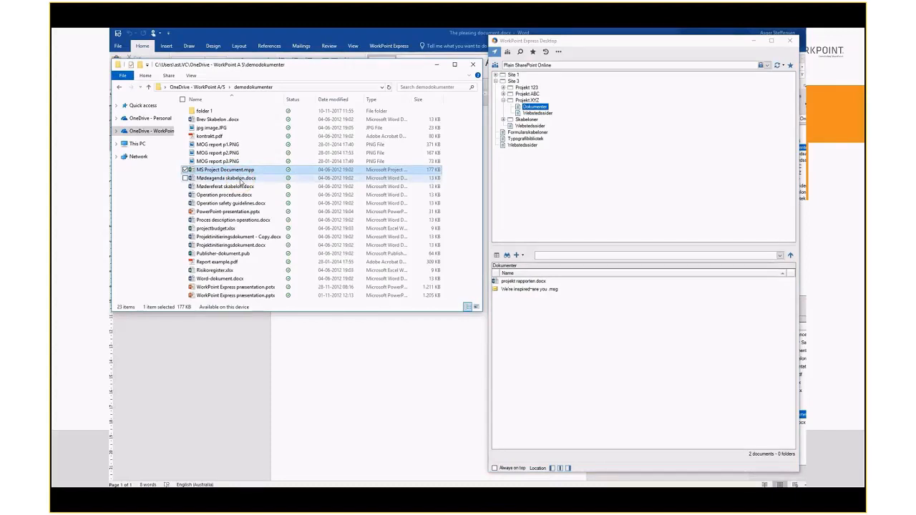
key("alt")
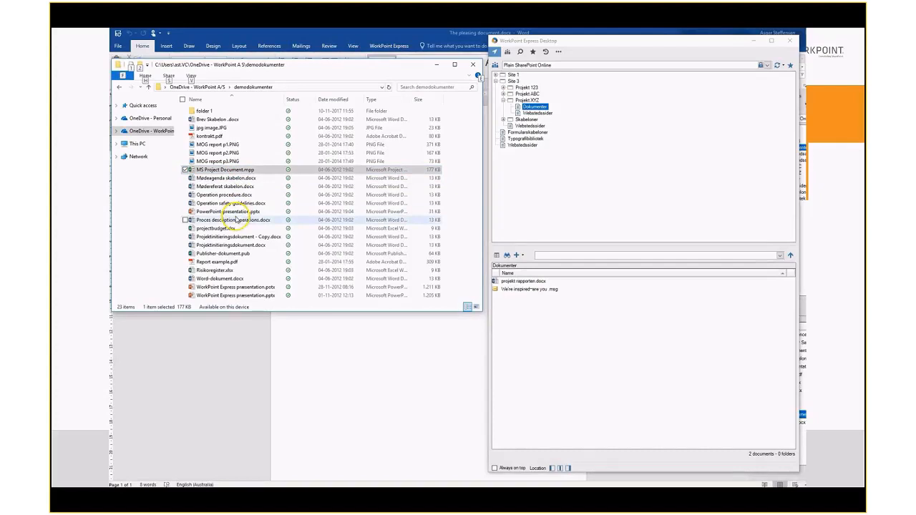
left_click(229, 212, "ctrl")
left_click(223, 253, "ctrl")
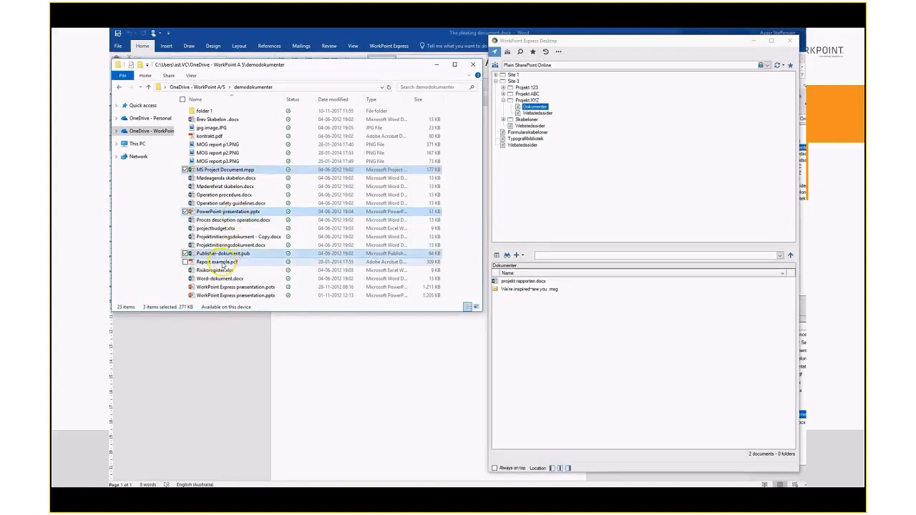
left_click(223, 263, "ctrl")
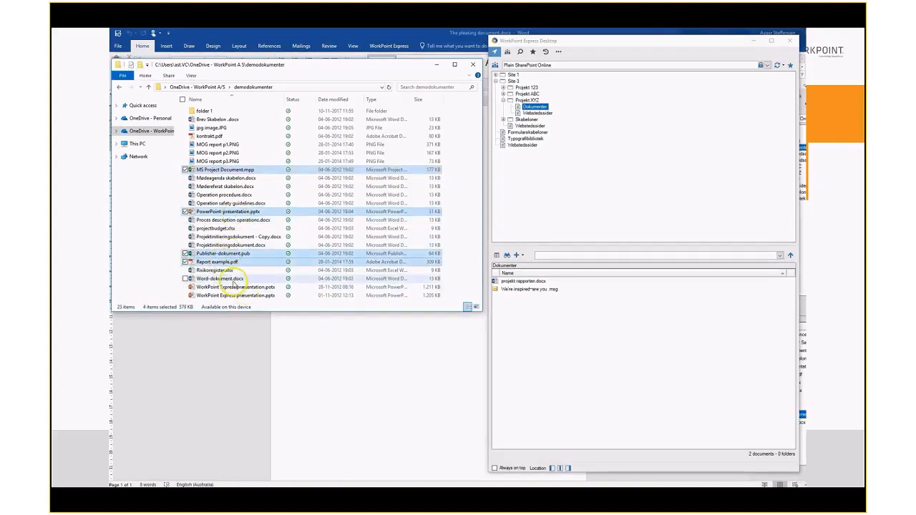
left_click(229, 279, "ctrl")
left_click_drag(229, 279, 536, 320)
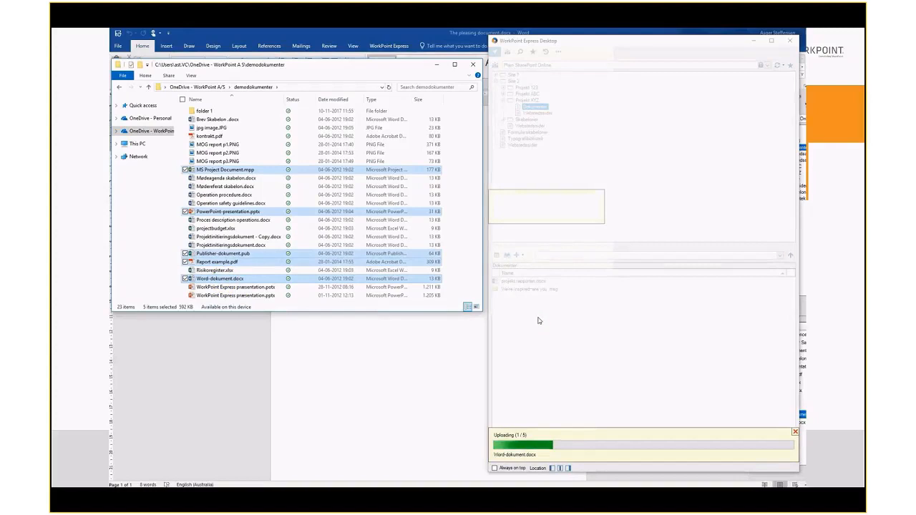
left_click(554, 319)
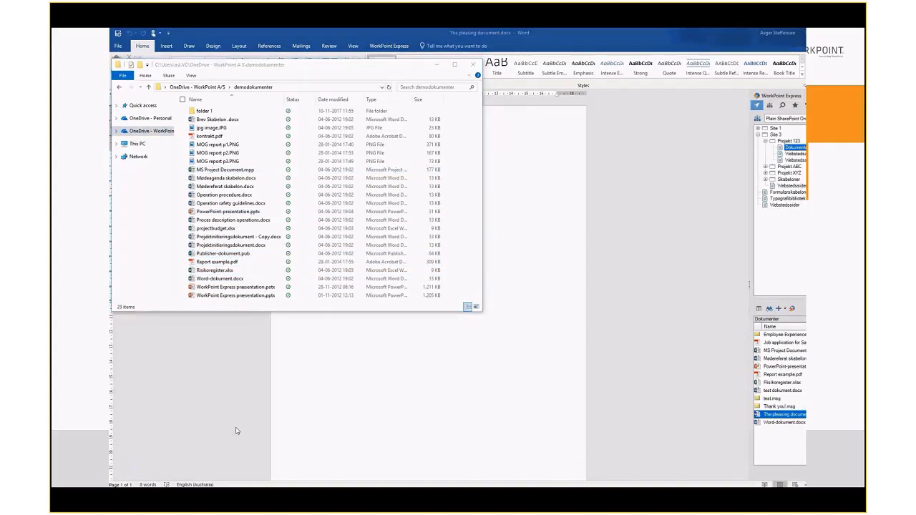
key("super")
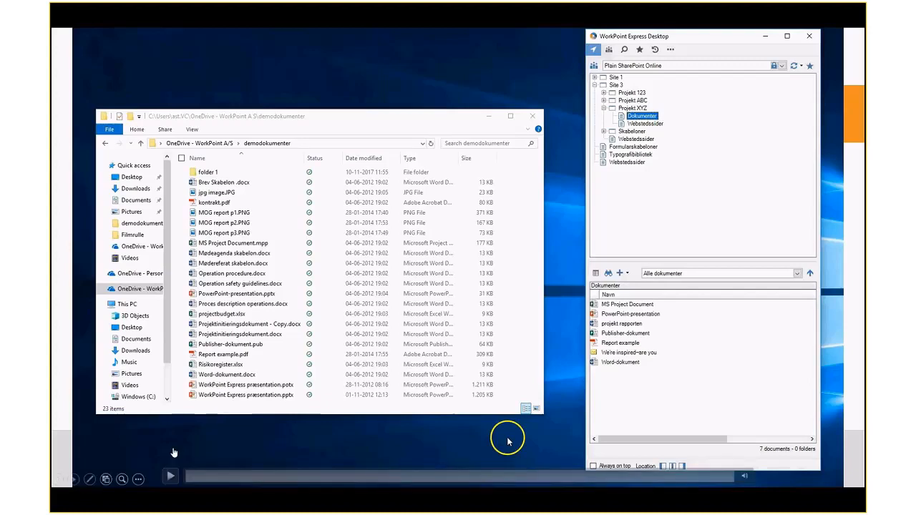
left_click(171, 476)
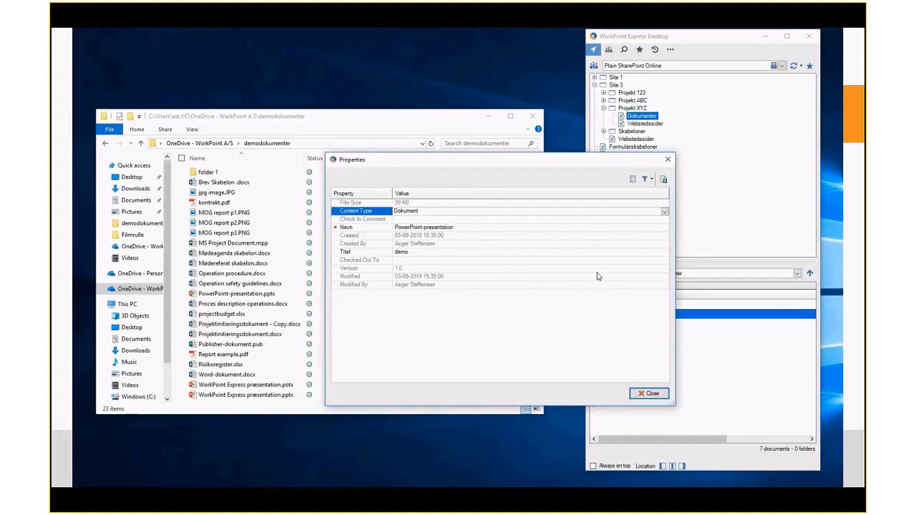
Step: Close the PowerPoint-presentation document's properties and examine its summary in the Dokumenter list
left_click(648, 393)
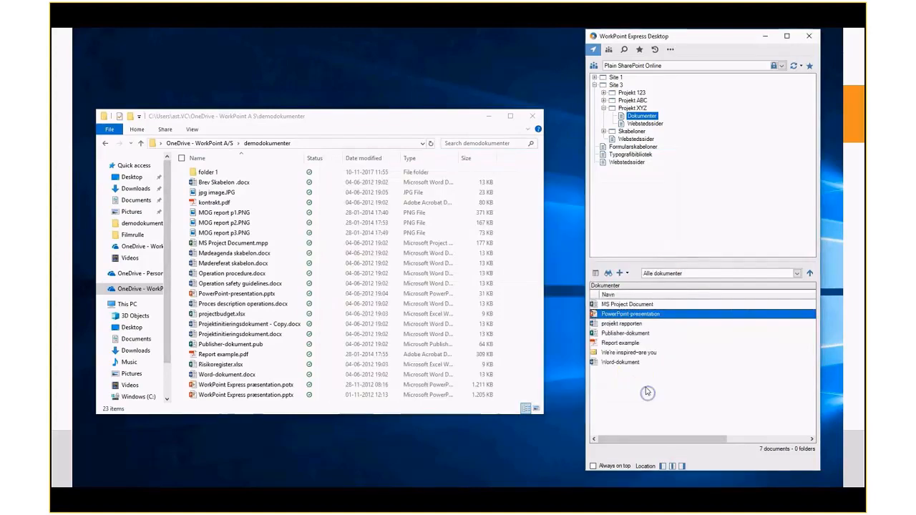
mouse_move(657, 320)
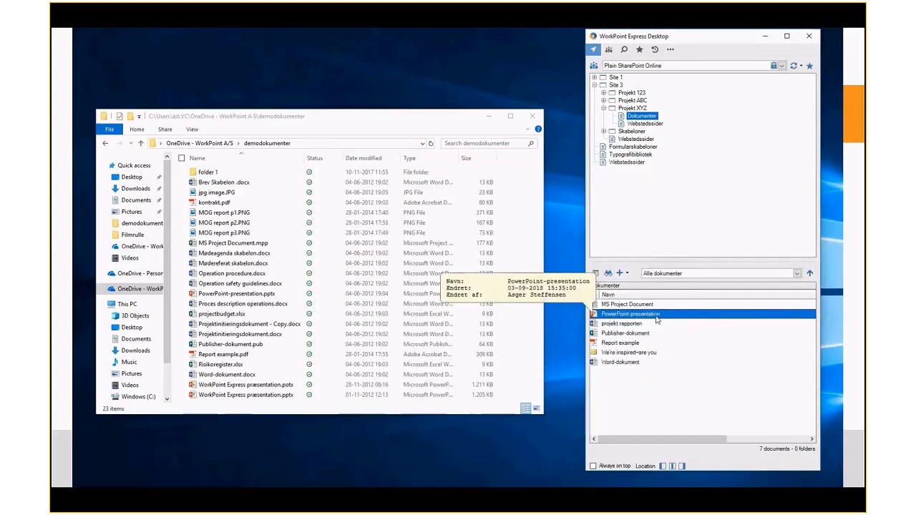
Step: Upload PowerPoint-presentation.pptx from the demodokumenter folder to Projekt XYZ's Dokumenter library again, adding it as a new version of the existing document
left_click(215, 294)
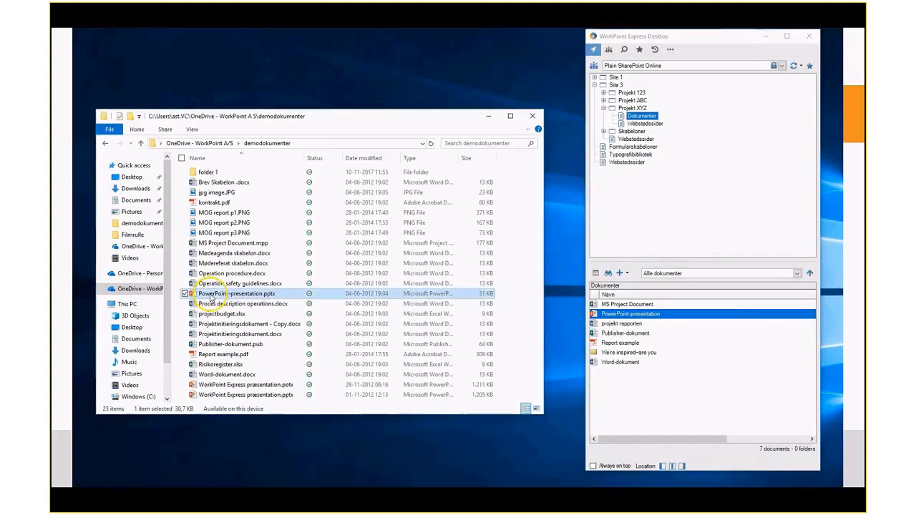
left_click_drag(212, 296, 661, 410)
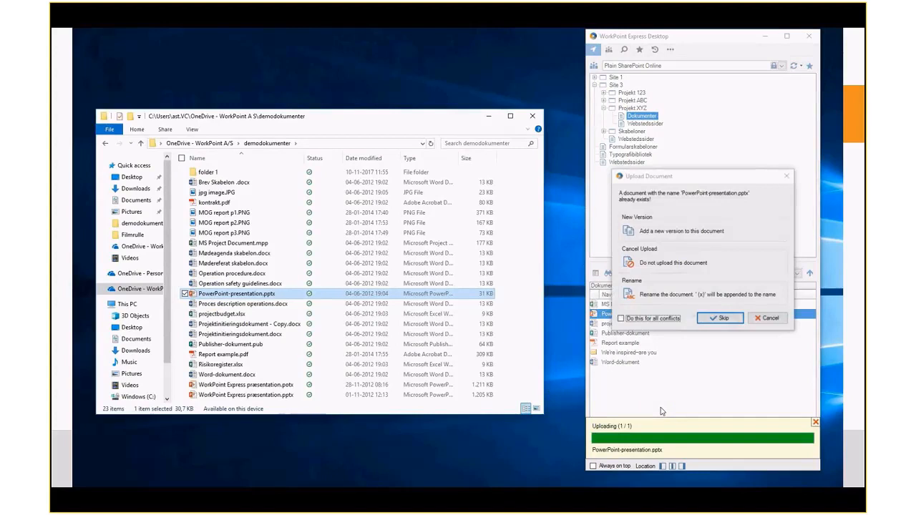
left_click(741, 222)
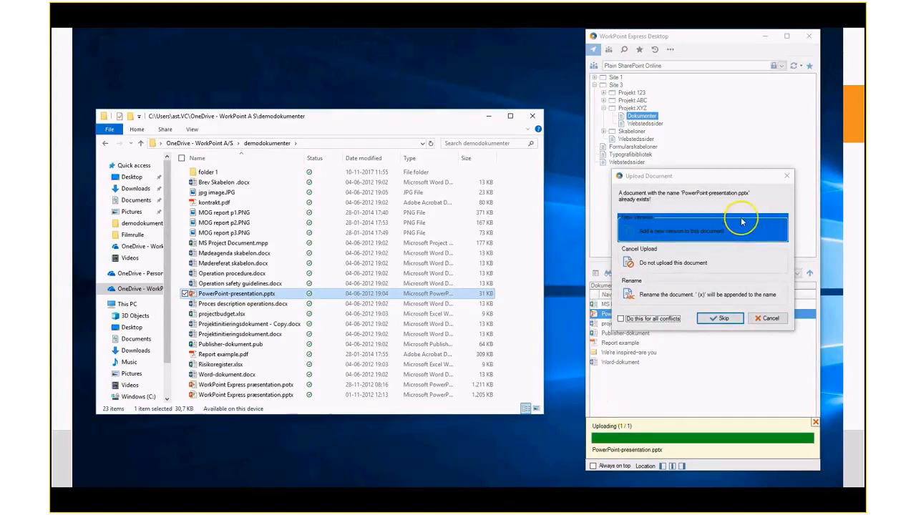
left_click(738, 262)
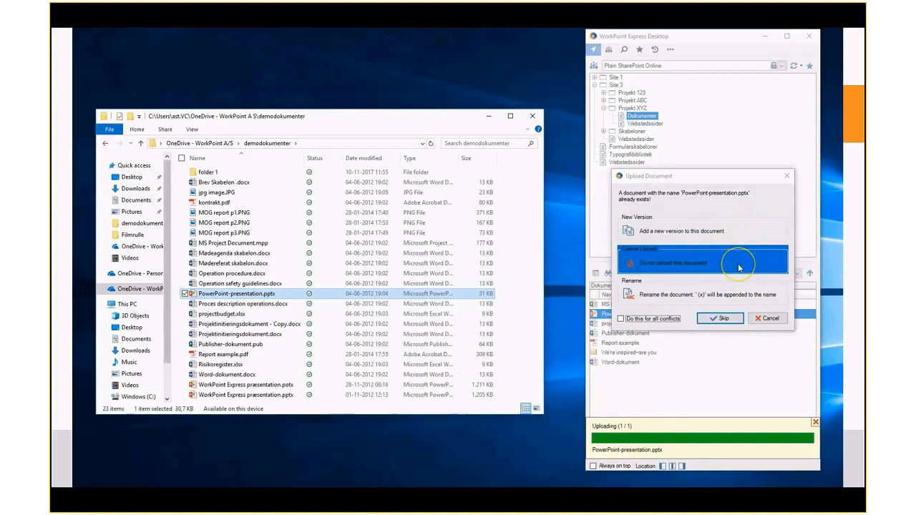
left_click(737, 292)
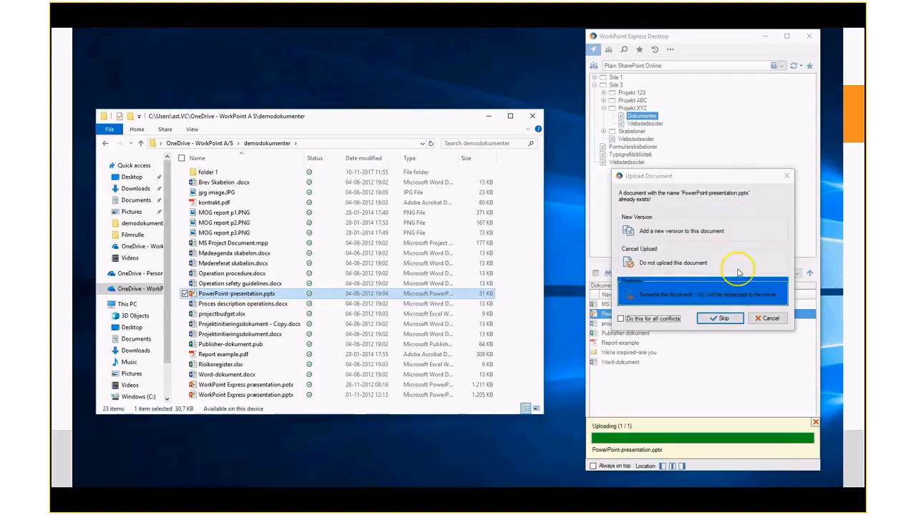
left_click(684, 233)
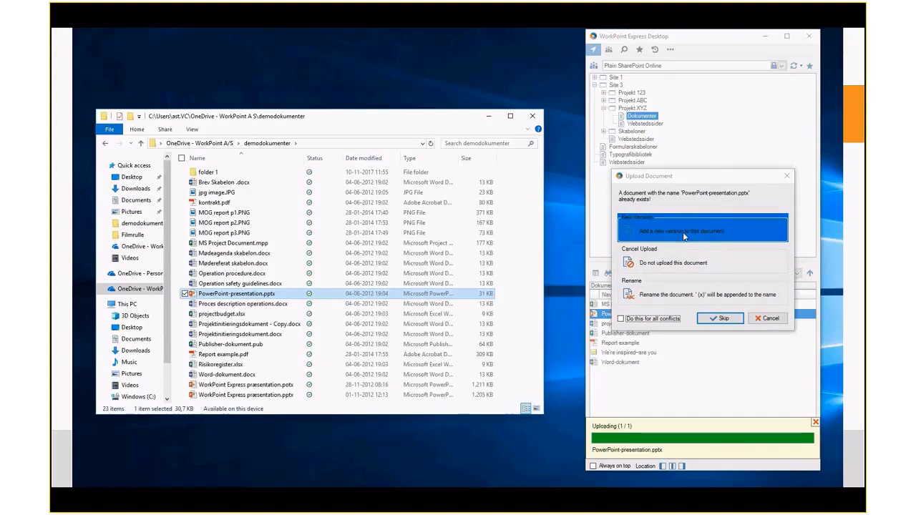
left_click(684, 235)
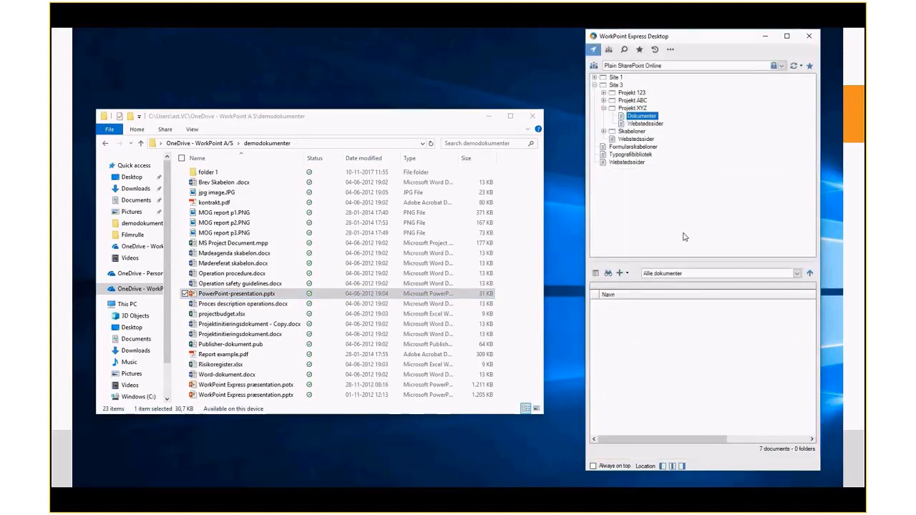
Step: Check the version and modified date in the PowerPoint-presentation document's properties, and close them
left_click(652, 315)
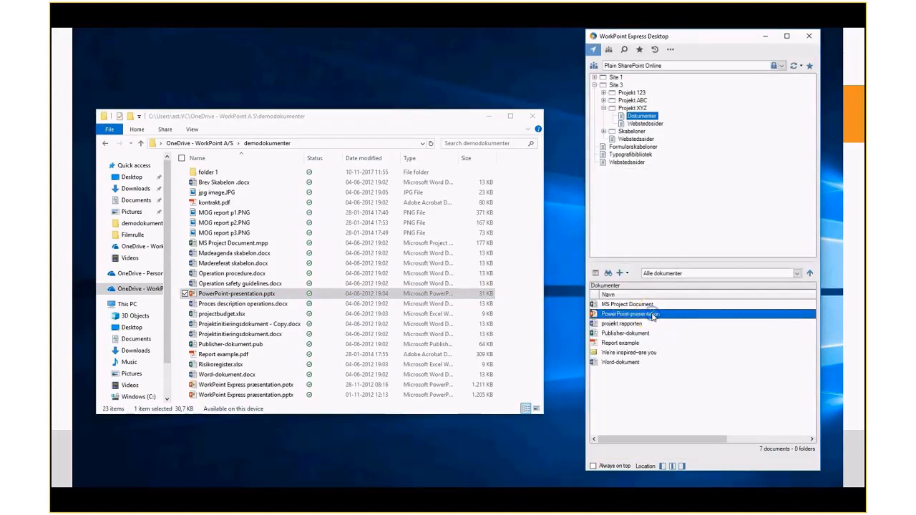
left_click(595, 275)
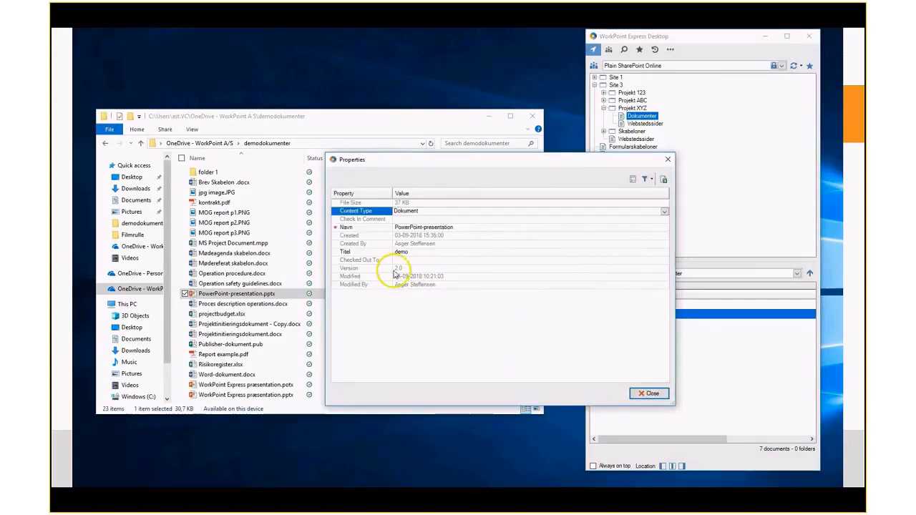
left_click(655, 394)
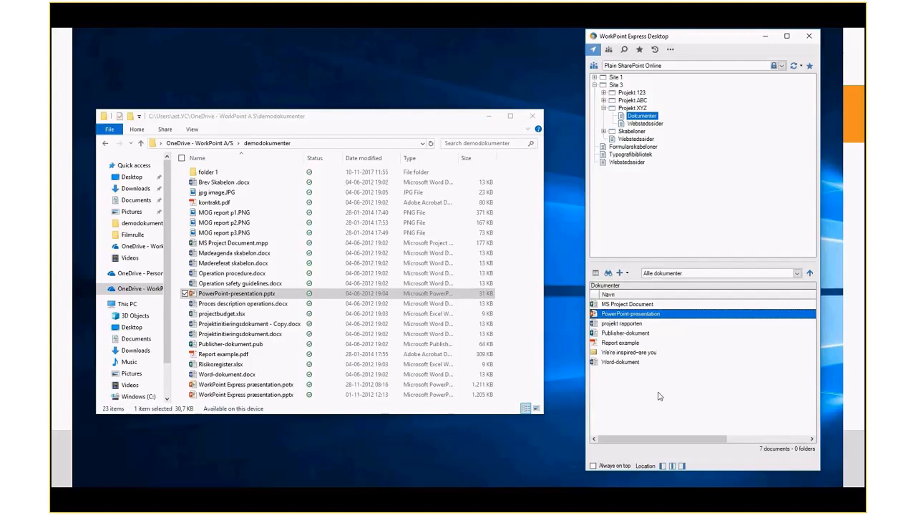
mouse_move(174, 427)
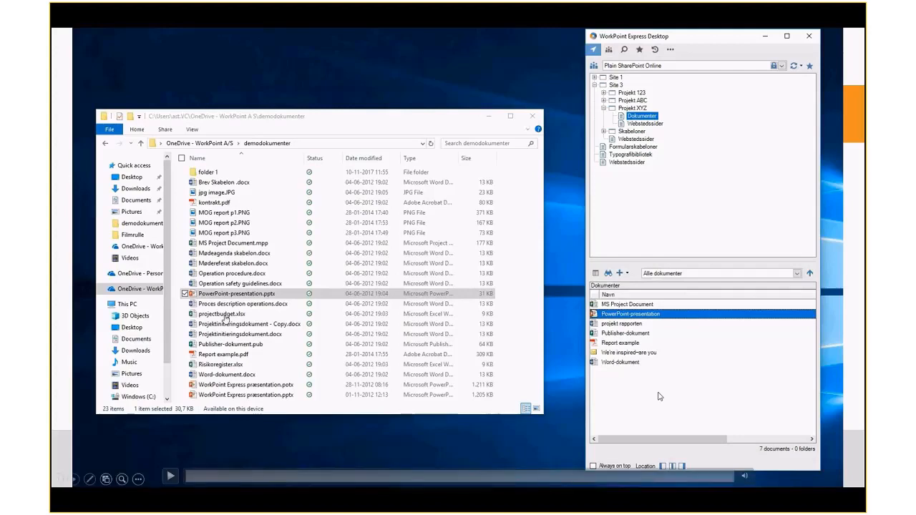
left_click(508, 442)
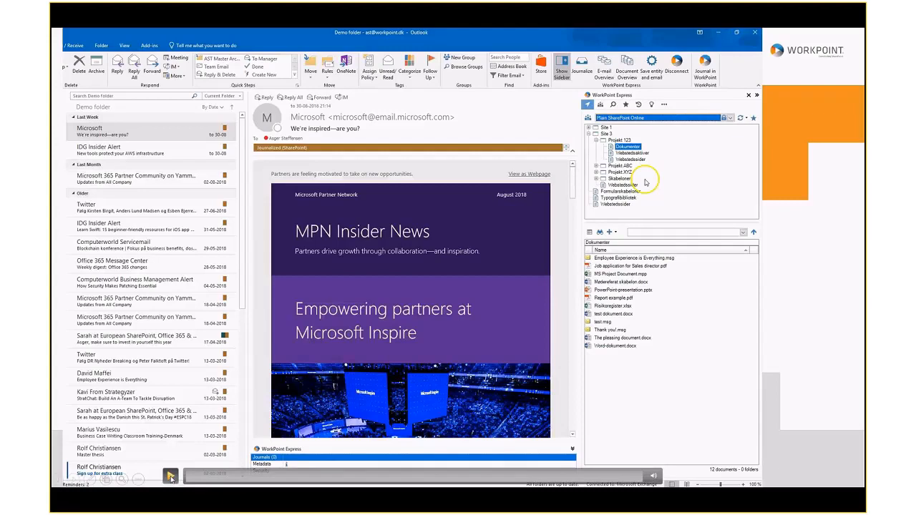
left_click(170, 478)
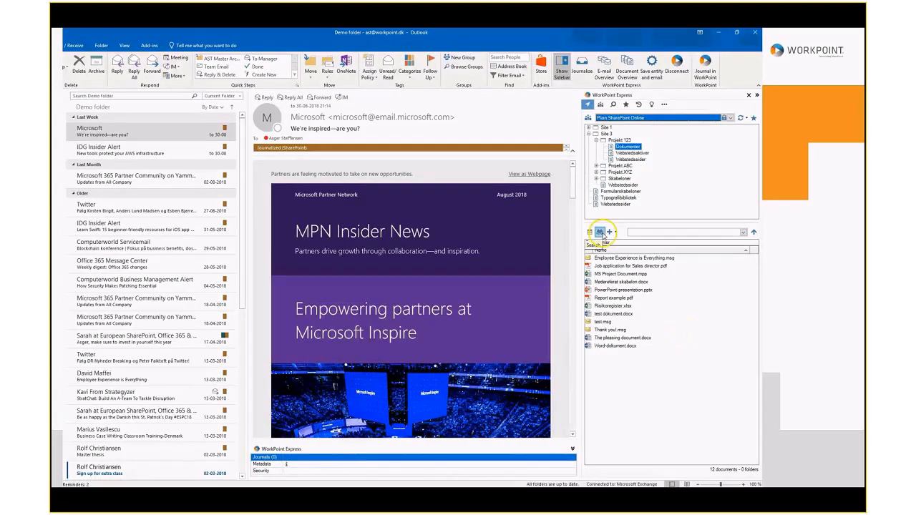
Step: Search the Dokumenter library of Projekt 123 for "Please" from Outlook's WorkPoint Express sidebar
left_click(600, 232)
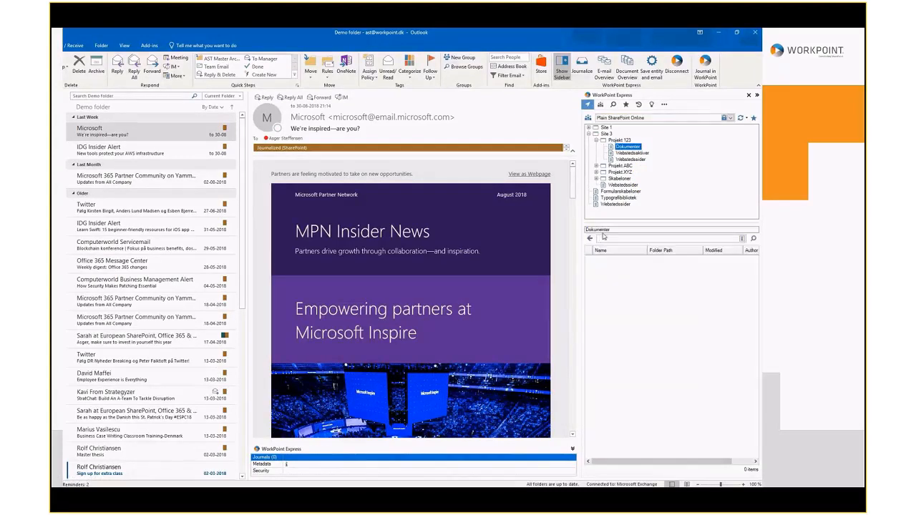
type("Please")
key("Return")
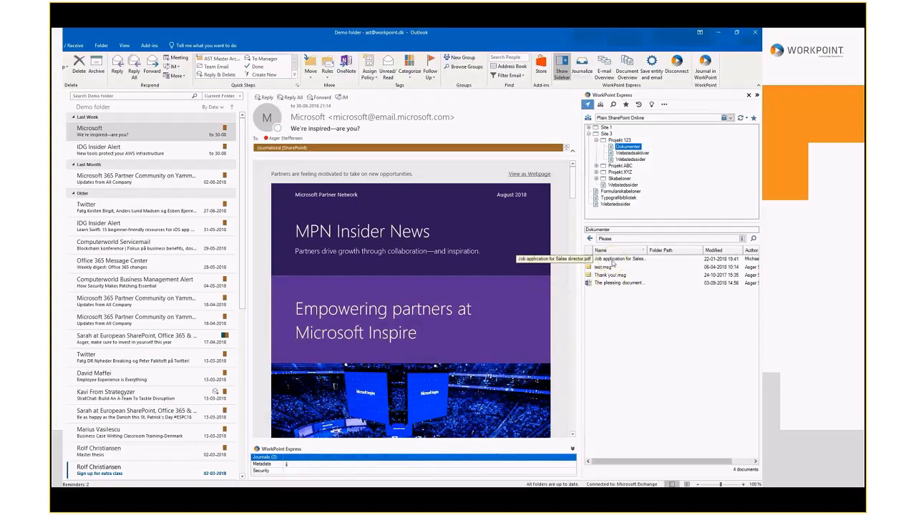
Step: View the job application for Sales director PDF from the search results, close it and return to the document list
left_click(612, 262)
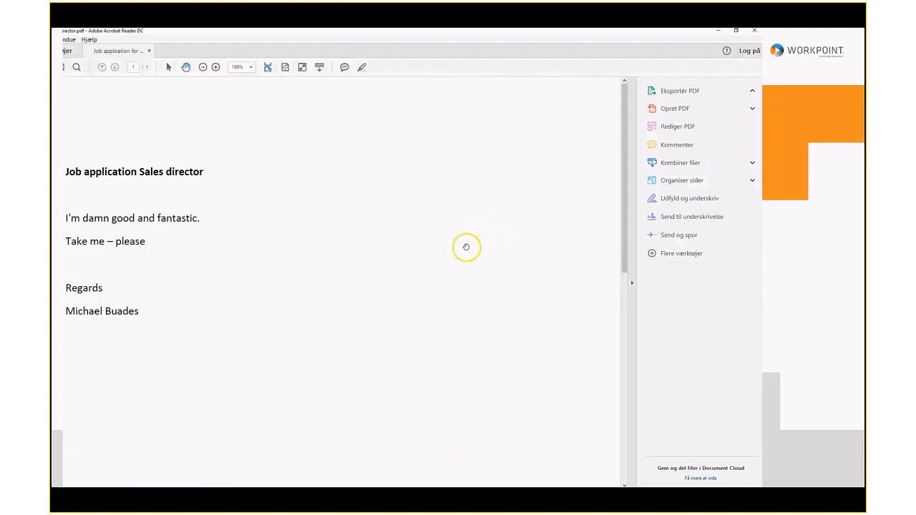
left_click(754, 31)
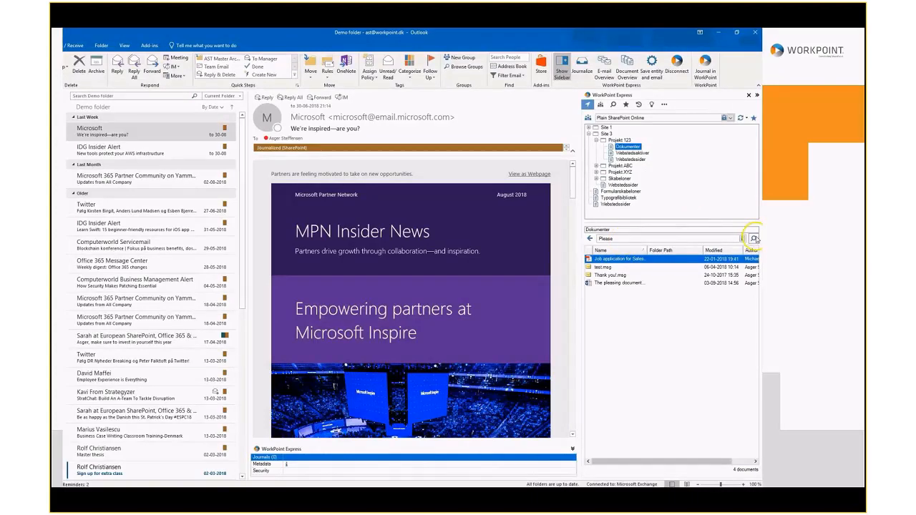
left_click(589, 239)
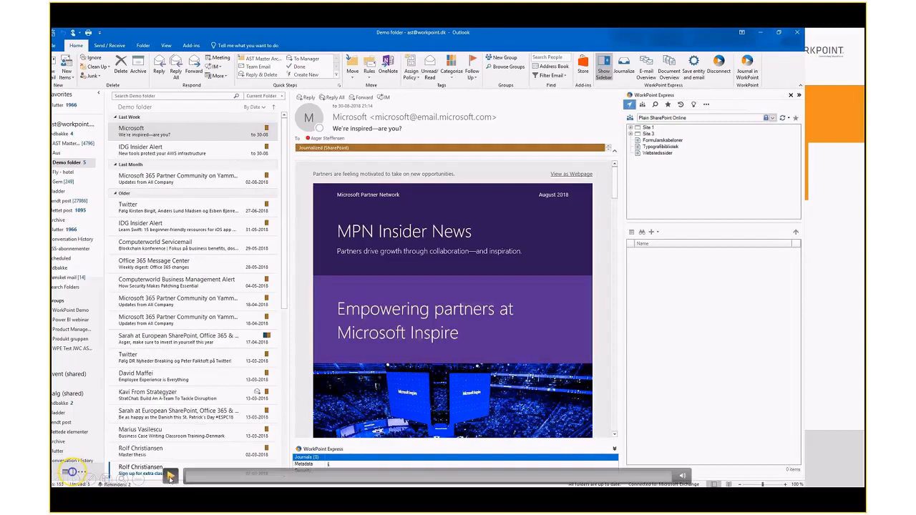
left_click(171, 477)
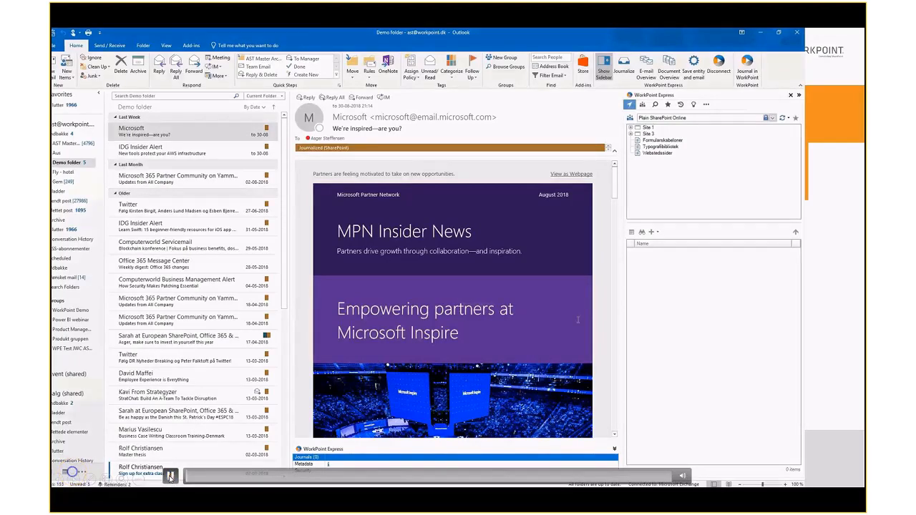
Step: Expand Site 1 and Site 3 in the Plain SharePoint Online tree to view their subsites, and collapse Site 1 again
left_click(630, 127)
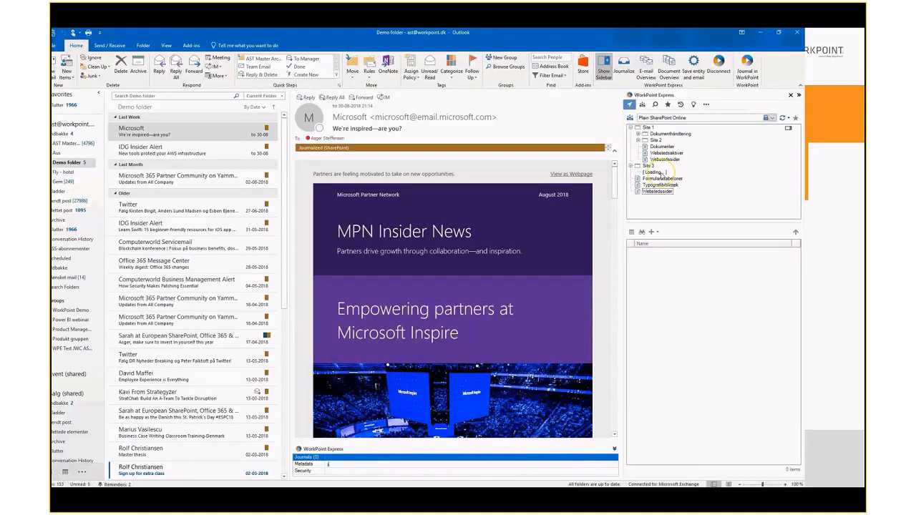
double_click(648, 166)
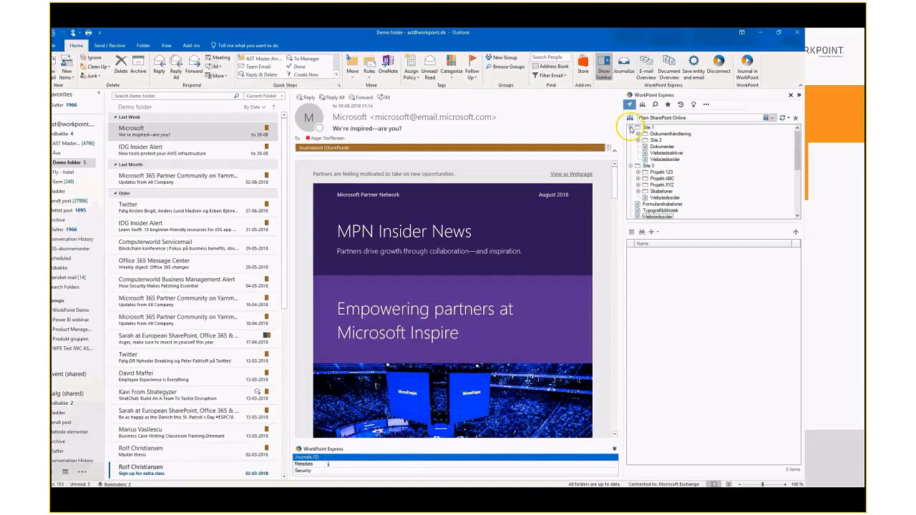
left_click(631, 129)
Step: Start adding a new site in the WorkPoint Express settings with SharePoint 365 as the site type
left_click(705, 105)
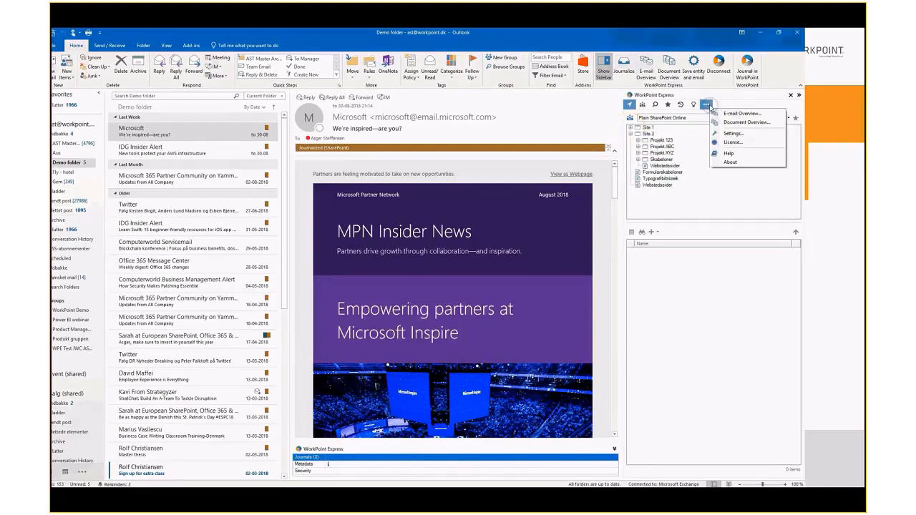
left_click(730, 133)
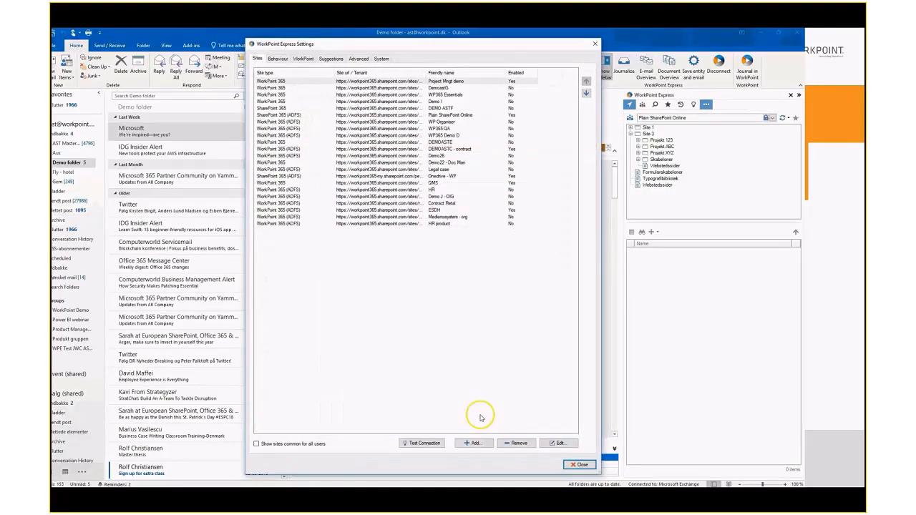
left_click(473, 444)
left_click(452, 227)
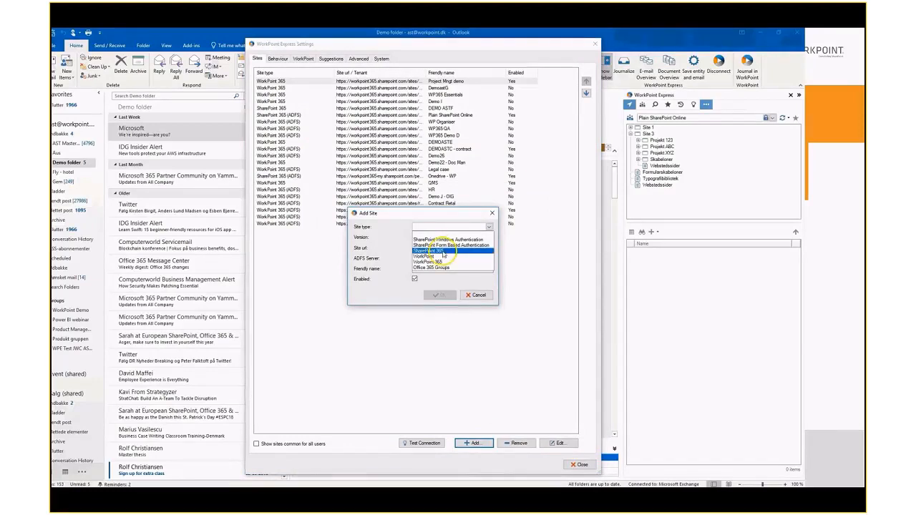
left_click(466, 250)
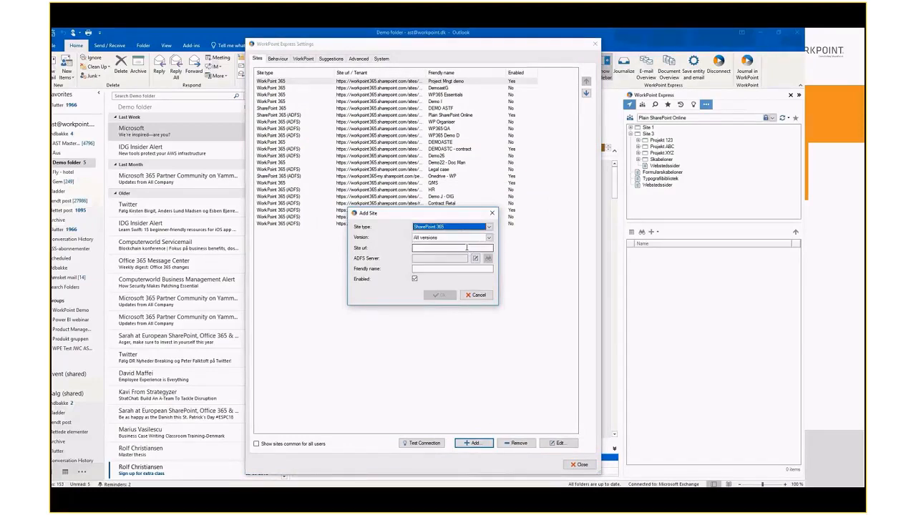
left_click(438, 247)
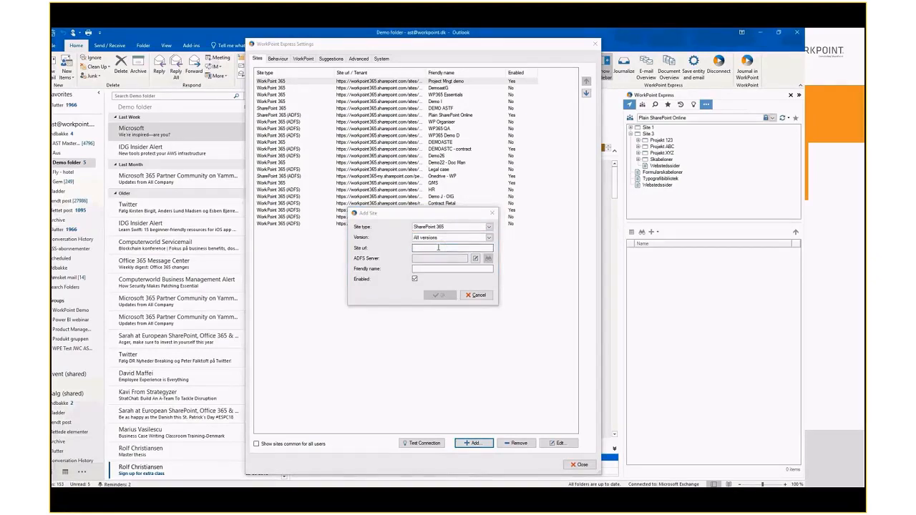
Step: Switch to the browser and copy the web address of the Site 3 home page
key("alt+Tab")
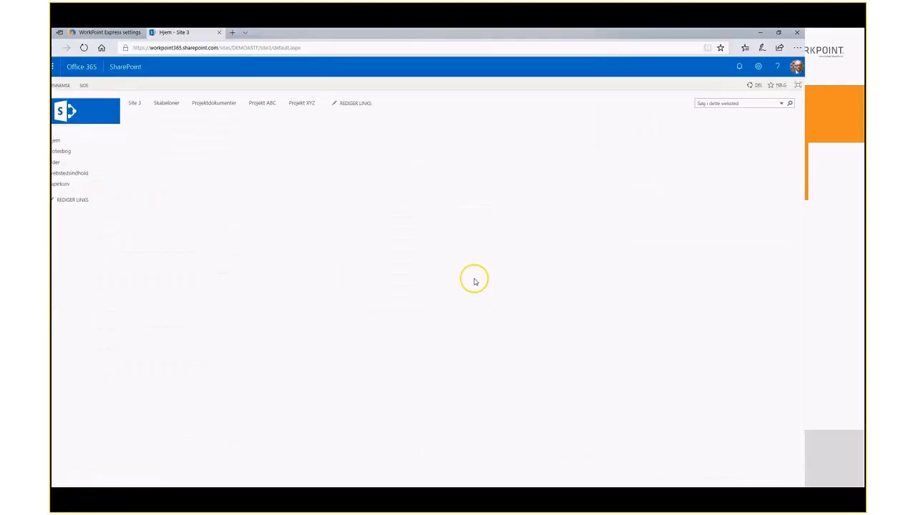
left_click(241, 48)
right_click(241, 49)
left_click(237, 68)
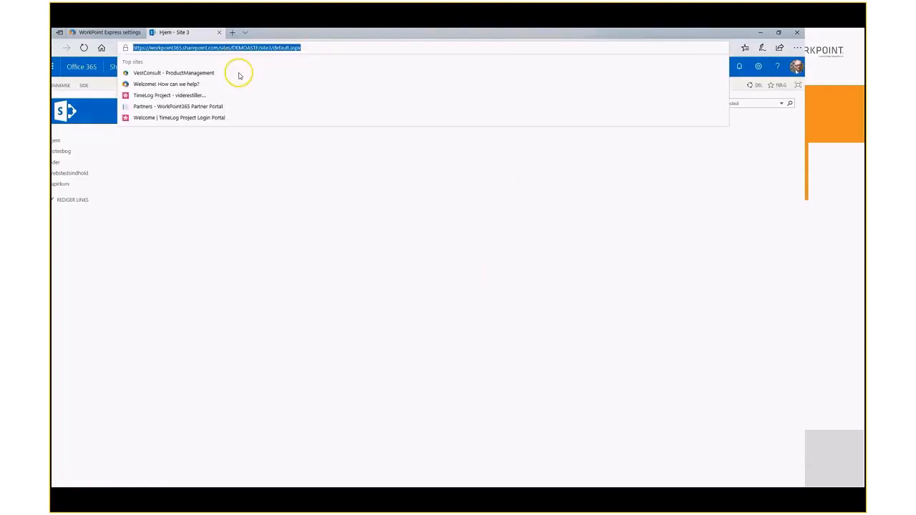
left_click(262, 177)
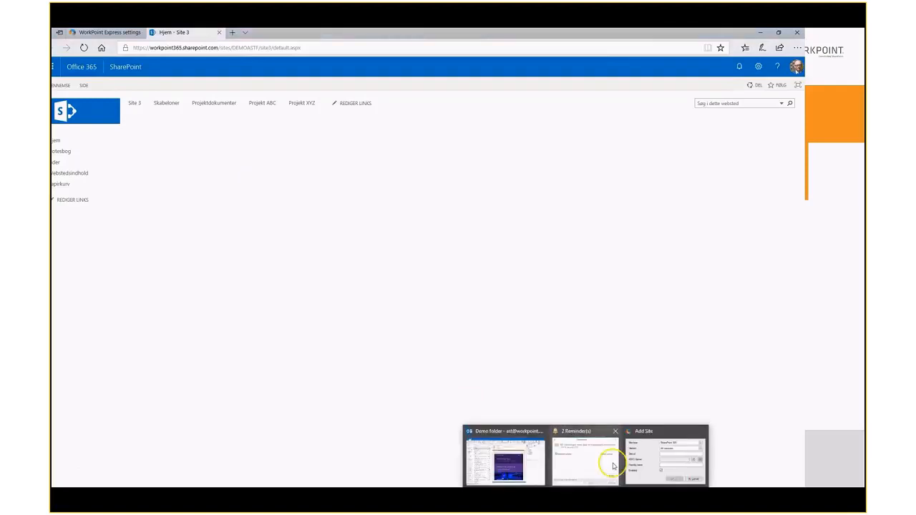
Step: Return to the Add Site dialog, paste the copied address as the site URL and remove default.aspx so it ends in /site3/
left_click(644, 456)
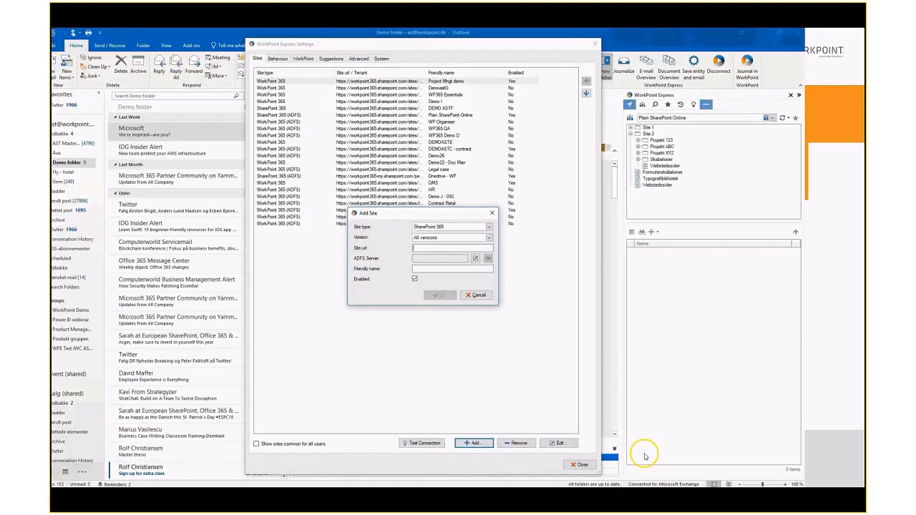
left_click(436, 247)
key("ctrl+v")
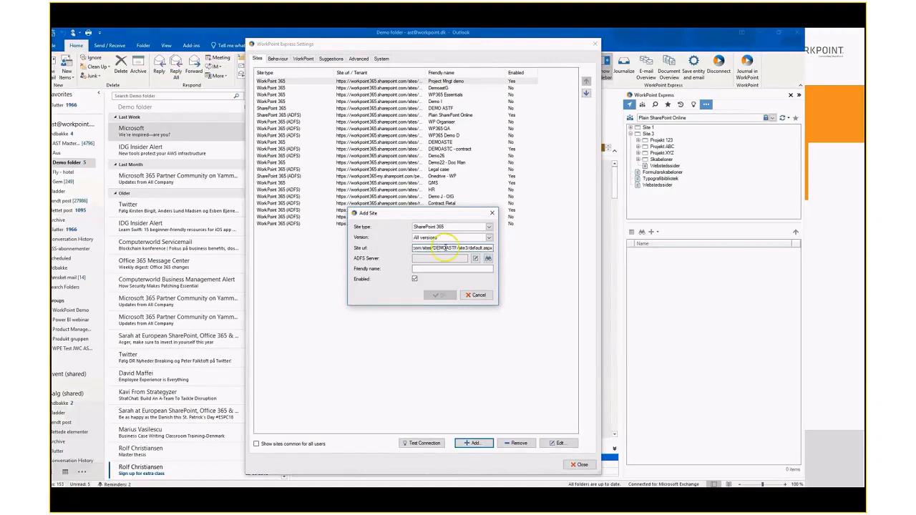
key("BackSpace")
key("BackSpace")
key("BackSpace")
key("BackSpace")
key("BackSpace")
key("BackSpace")
key("BackSpace")
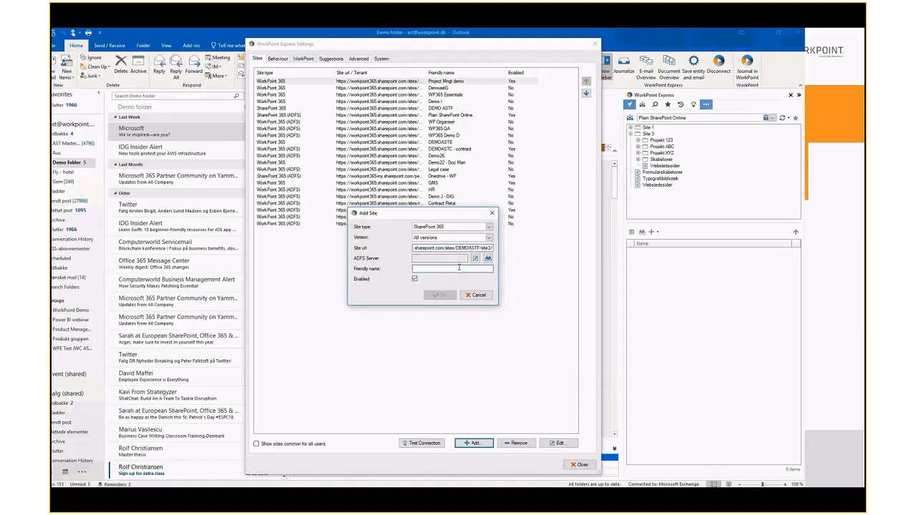
Step: Give the site the friendly name SP Site 3, look up its ADFS server automatically and confirm the new site
left_click(459, 268)
type("SP Site 3")
left_click(488, 258)
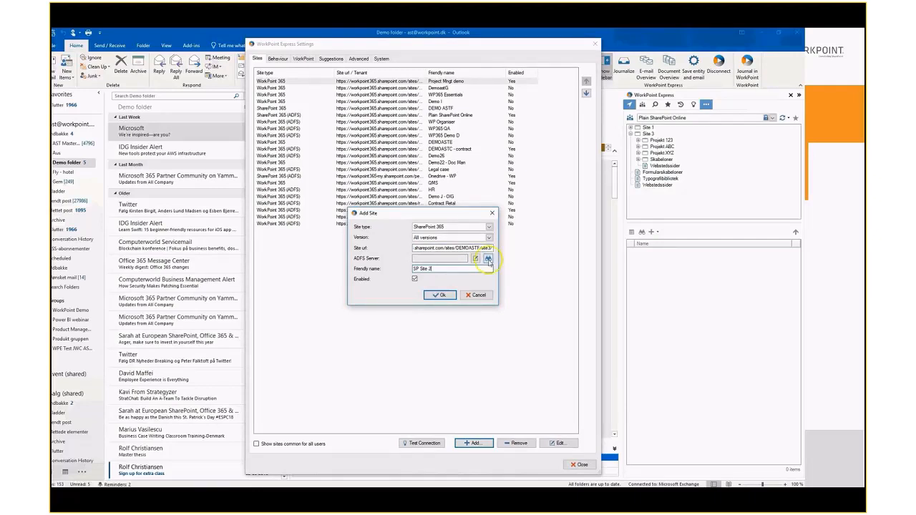
left_click(439, 295)
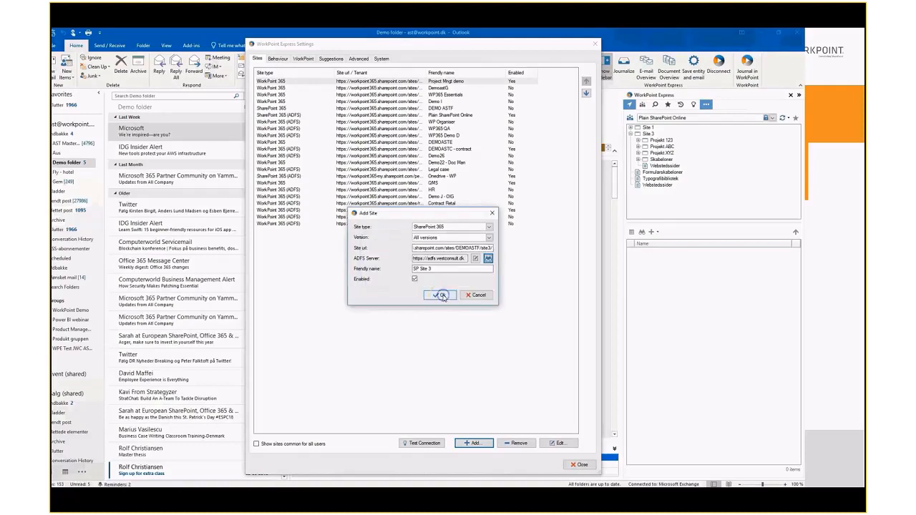
left_click(443, 296)
left_click(399, 160)
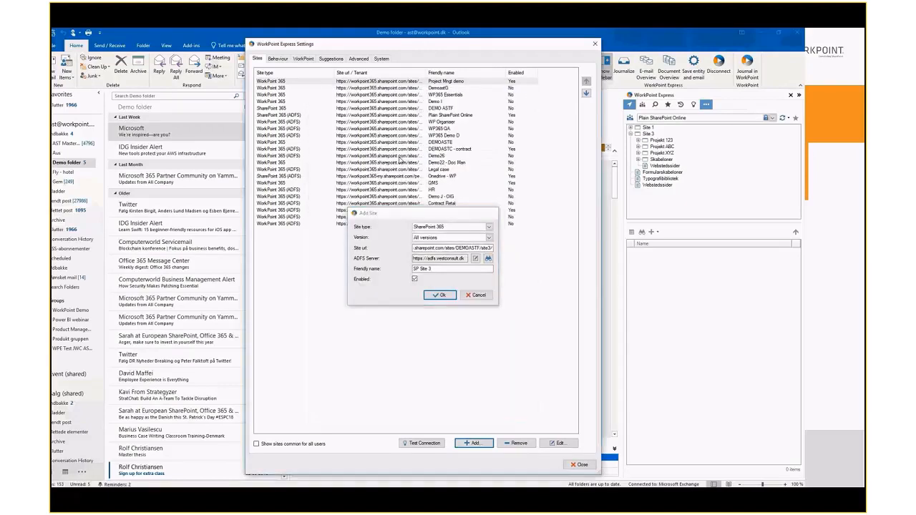
Step: Close the settings, restart WorkPoint Express to apply them and switch the sidebar to SP Site 3
left_click(580, 465)
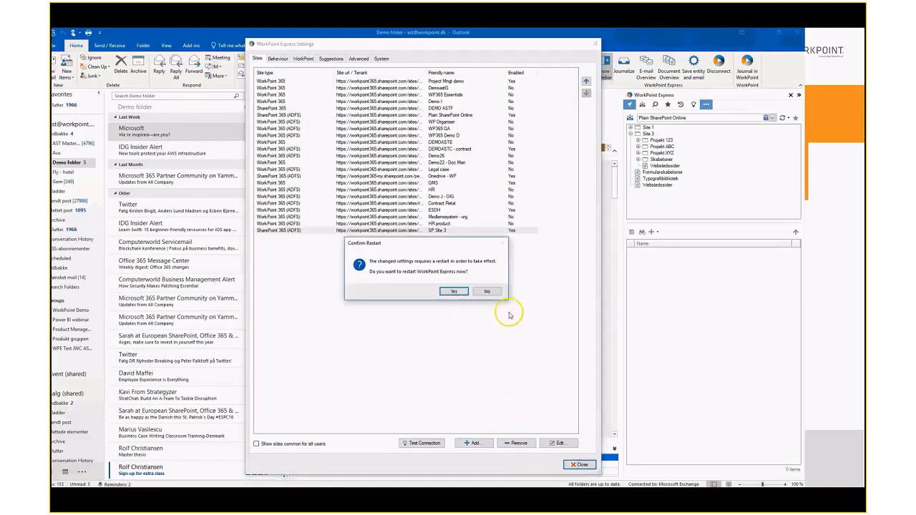
left_click(453, 291)
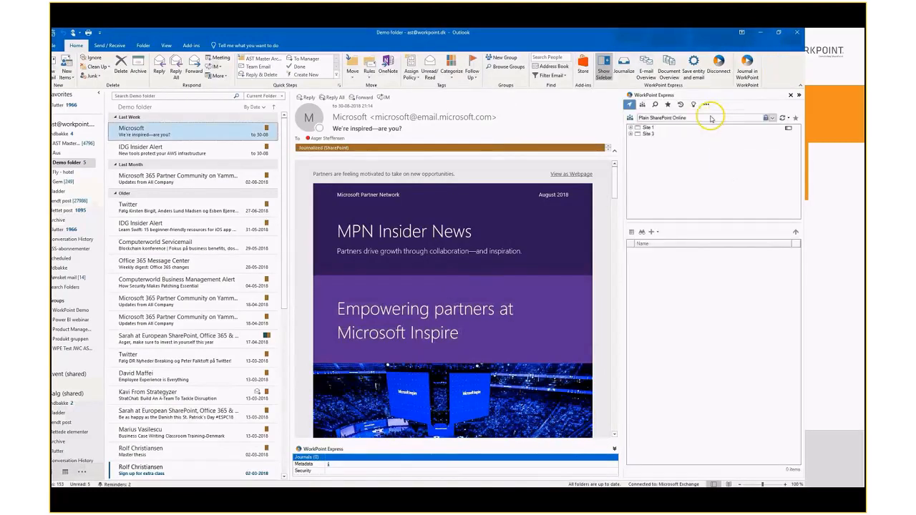
left_click(711, 119)
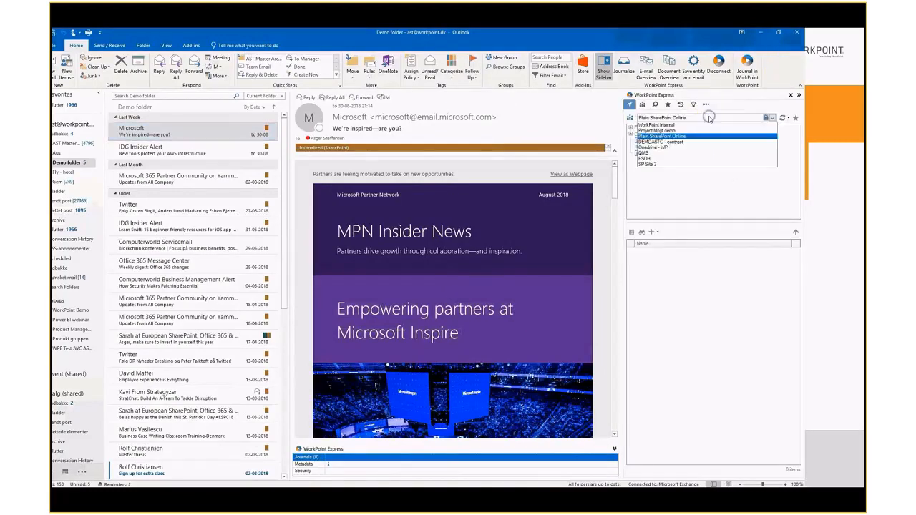
left_click(653, 165)
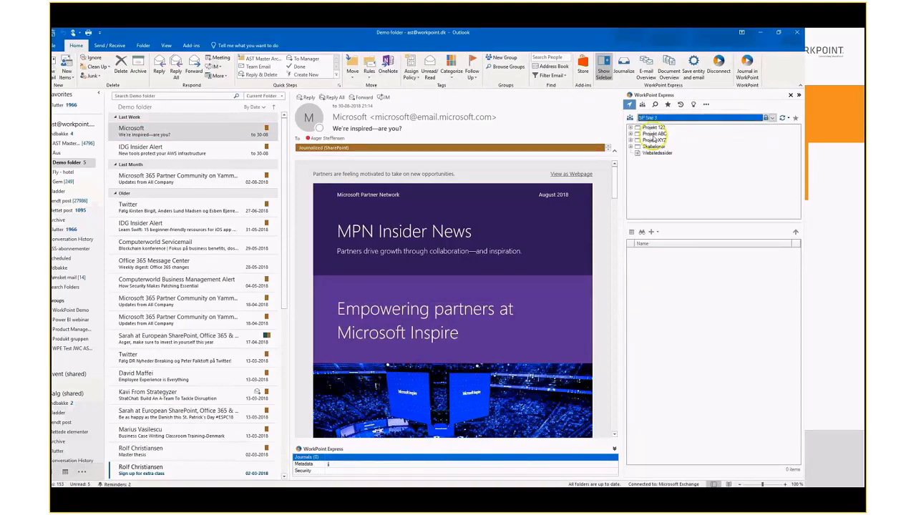